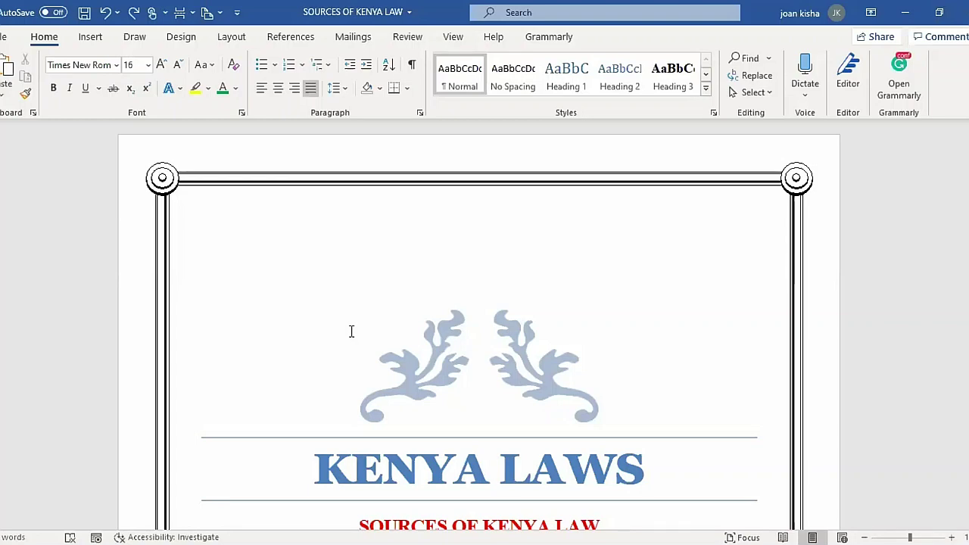
# Look through the document's cover and content pages before numbering them.
pyautogui.scroll(-10, 351, 331)
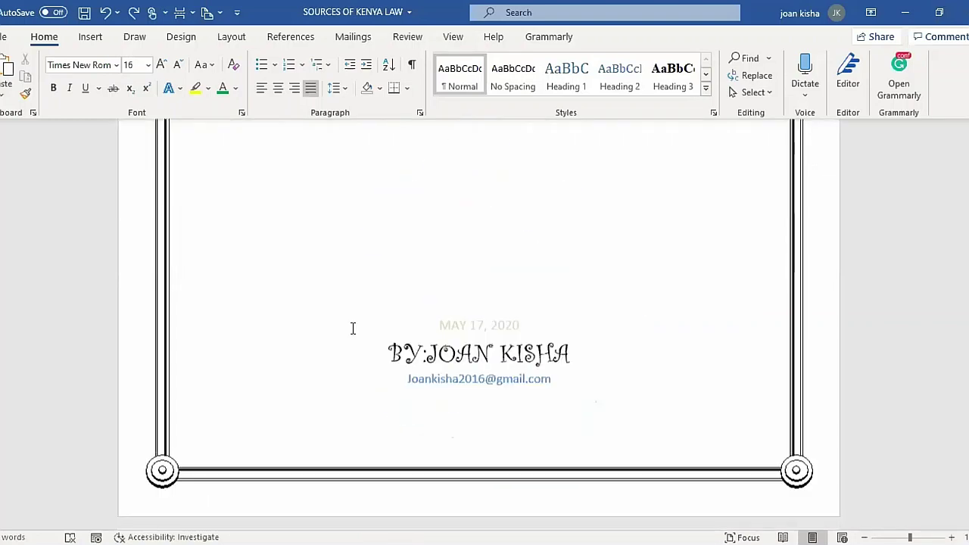
pyautogui.scroll(-6, 353, 328)
pyautogui.scroll(-10, 351, 331)
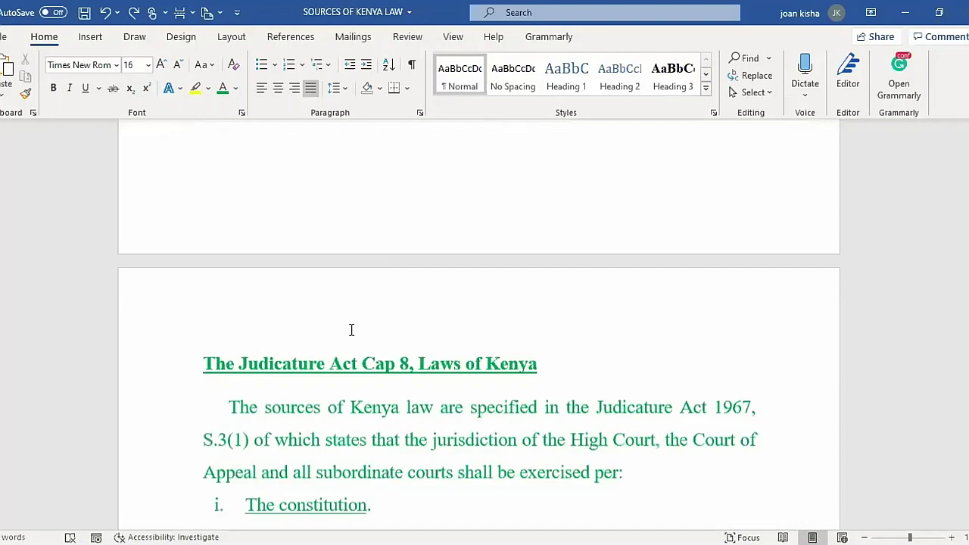
pyautogui.scroll(-15, 351, 329)
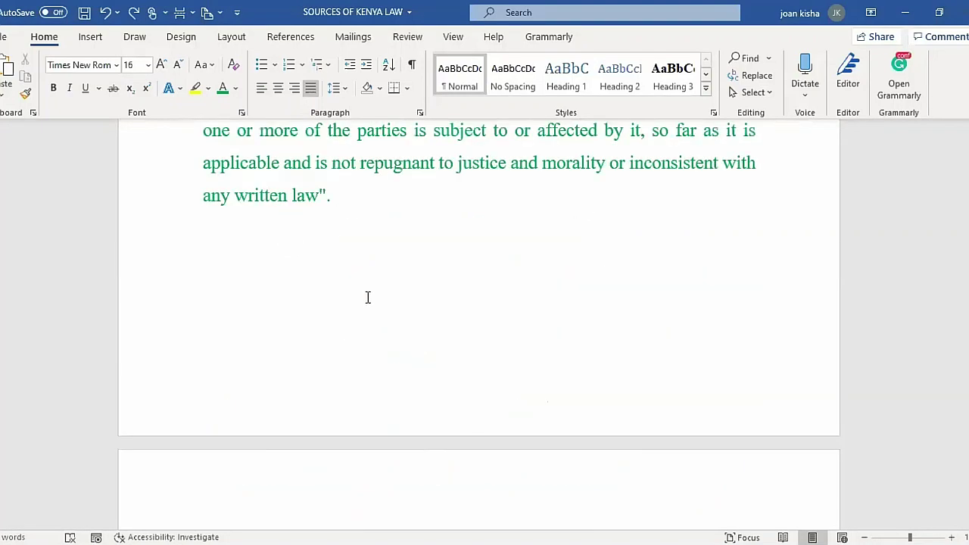
pyautogui.scroll(9, 372, 286)
pyautogui.scroll(12, 373, 288)
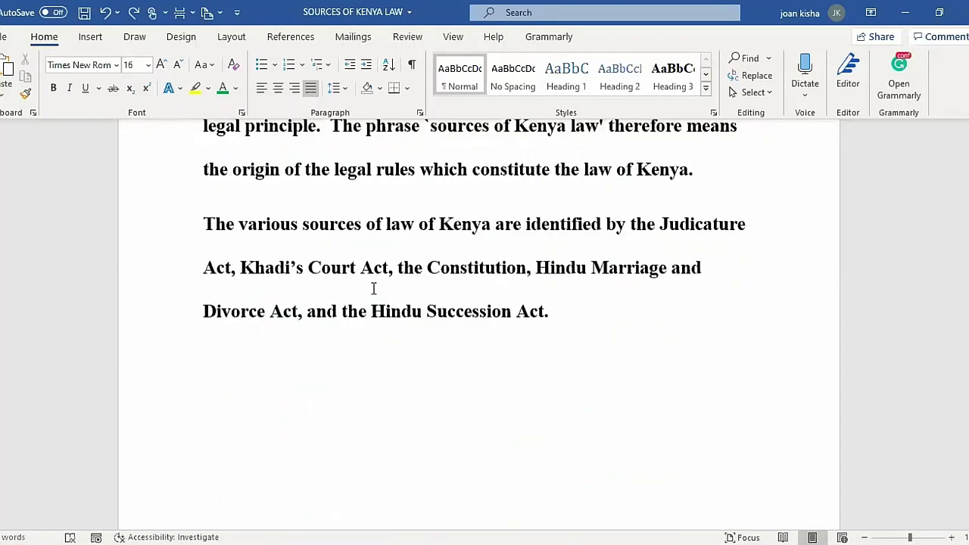
pyautogui.scroll(4, 373, 288)
pyautogui.scroll(4, 373, 288)
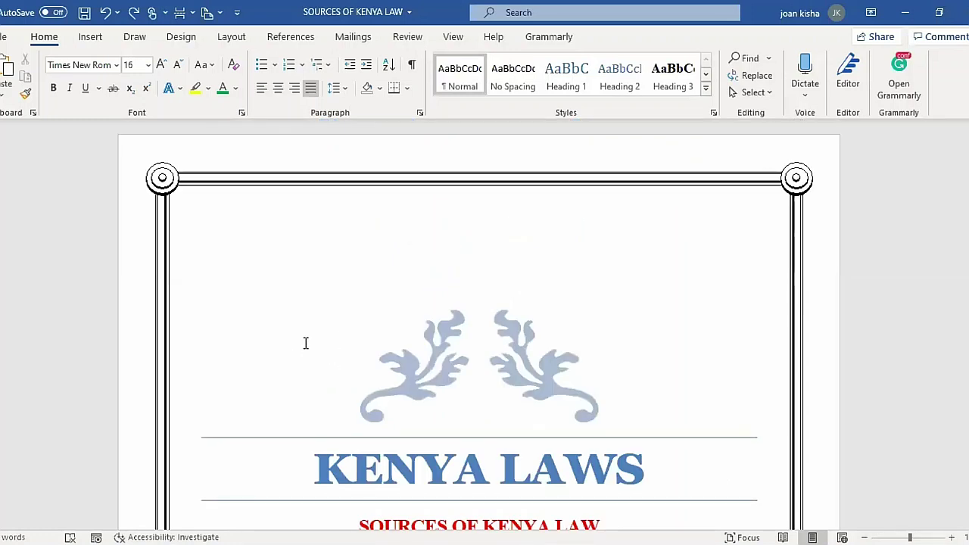
# Insert centred page numbers at the bottom of the pages using the Plain Number 2 style, and close footer editing.
pyautogui.click(91, 38)
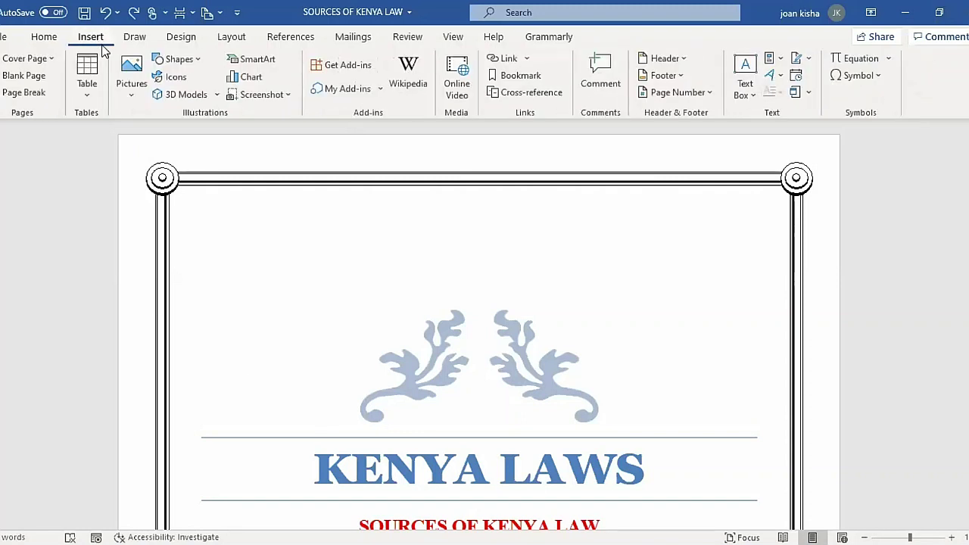
pyautogui.click(691, 99)
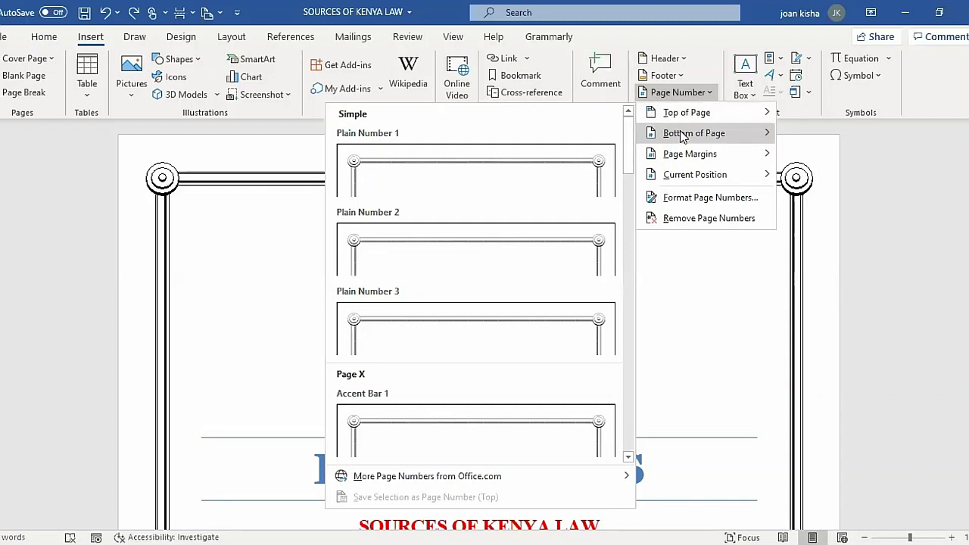
pyautogui.moveTo(669, 135)
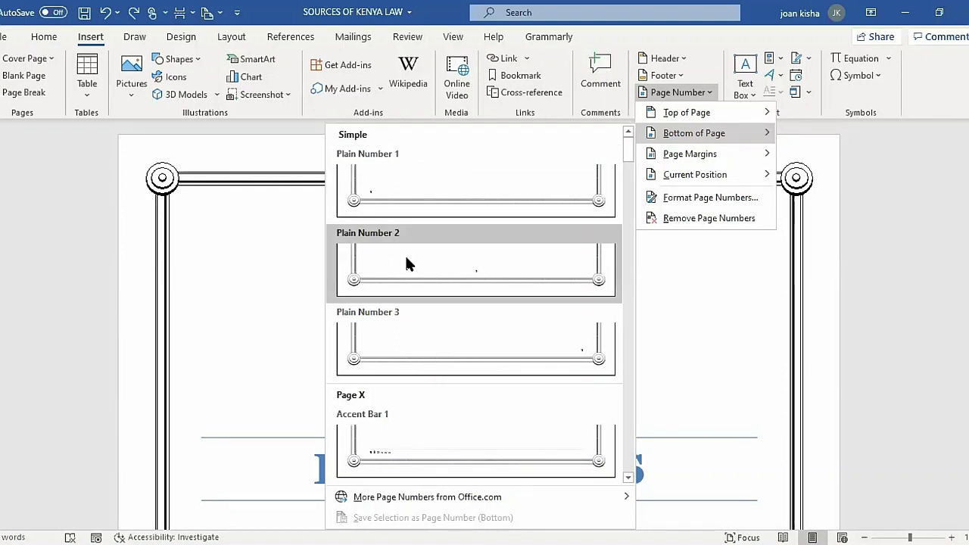
pyautogui.click(470, 254)
pyautogui.scroll(10, 498, 410)
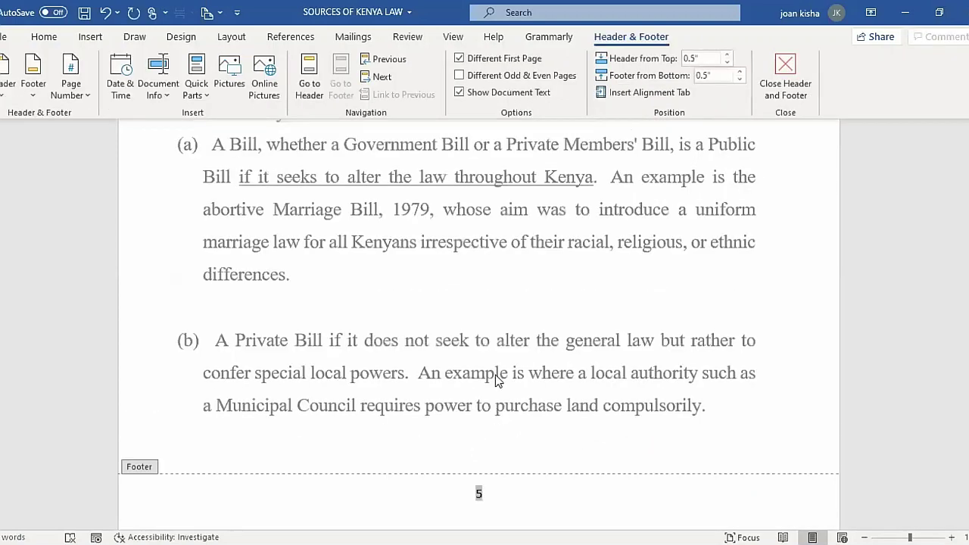
pyautogui.scroll(8, 499, 356)
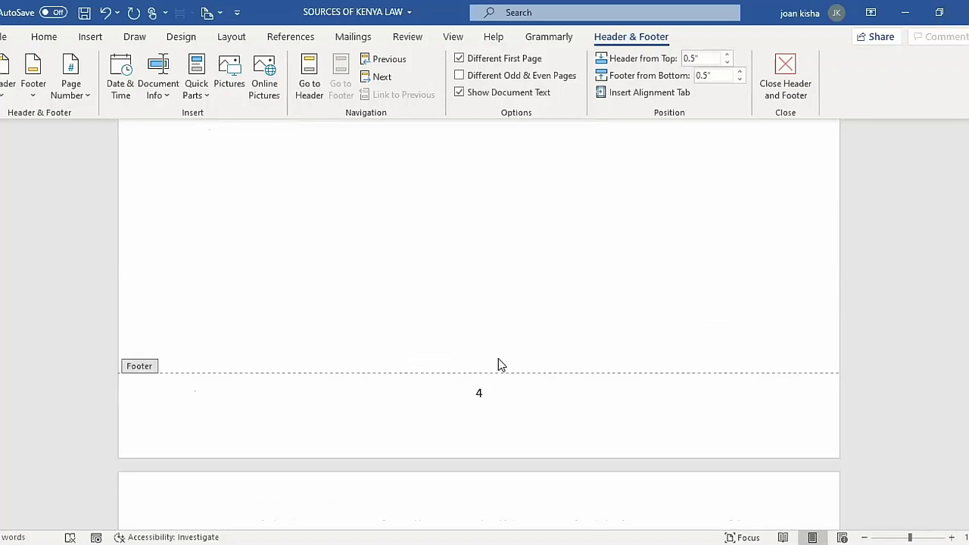
pyautogui.scroll(10, 500, 345)
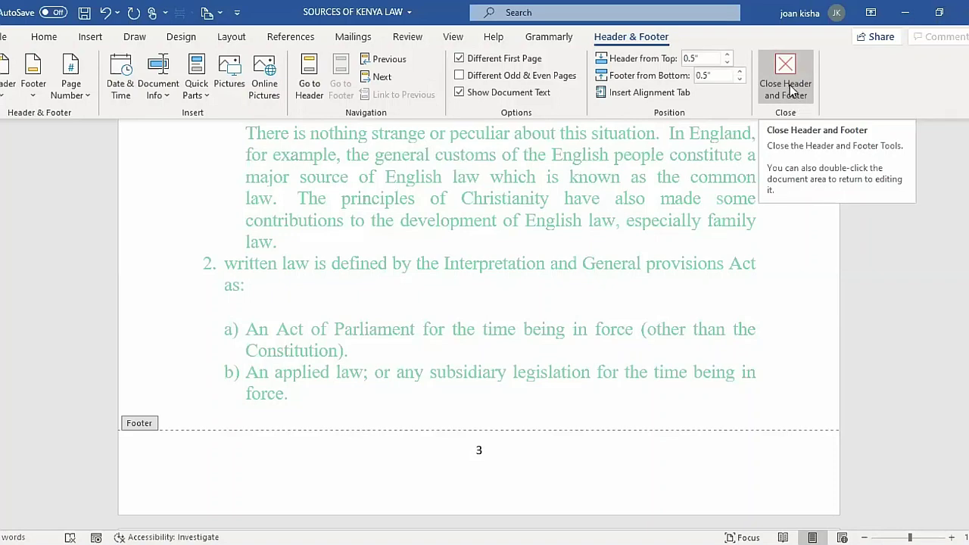
pyautogui.click(790, 88)
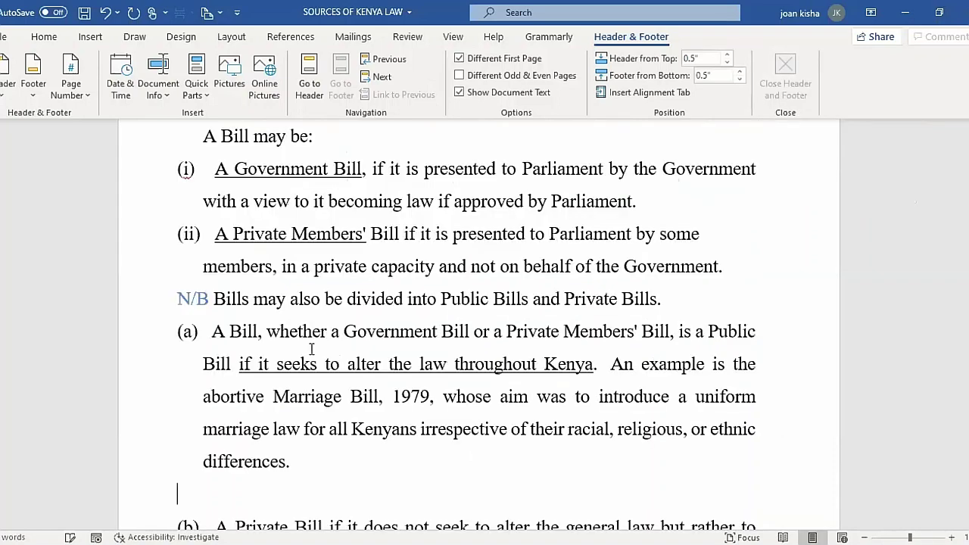
# Reopen the footer of the page before "The Kadhi's Courts Act 1967" and set the page number format to i, ii, iii.
pyautogui.scroll(-3, 318, 283)
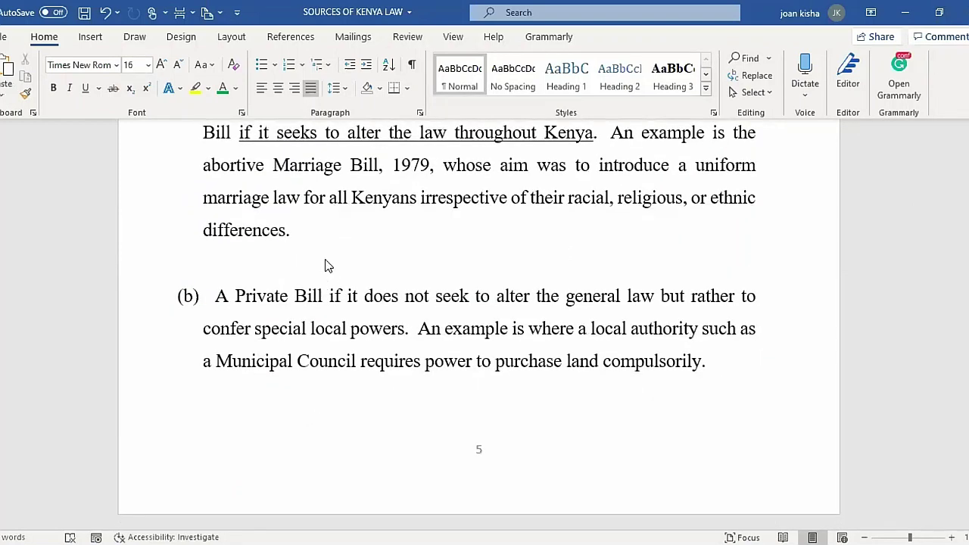
pyautogui.scroll(10, 325, 261)
pyautogui.scroll(8, 325, 260)
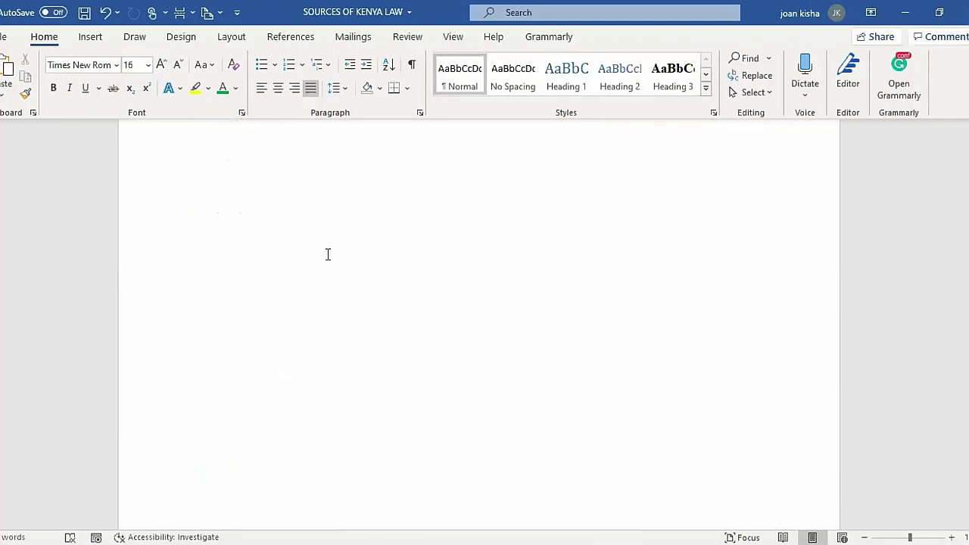
pyautogui.scroll(10, 328, 254)
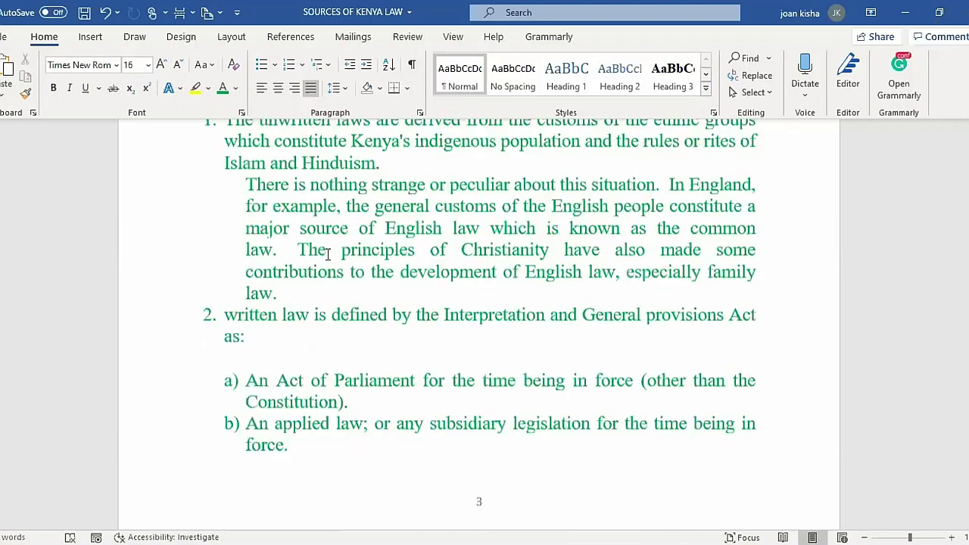
pyautogui.scroll(1, 399, 224)
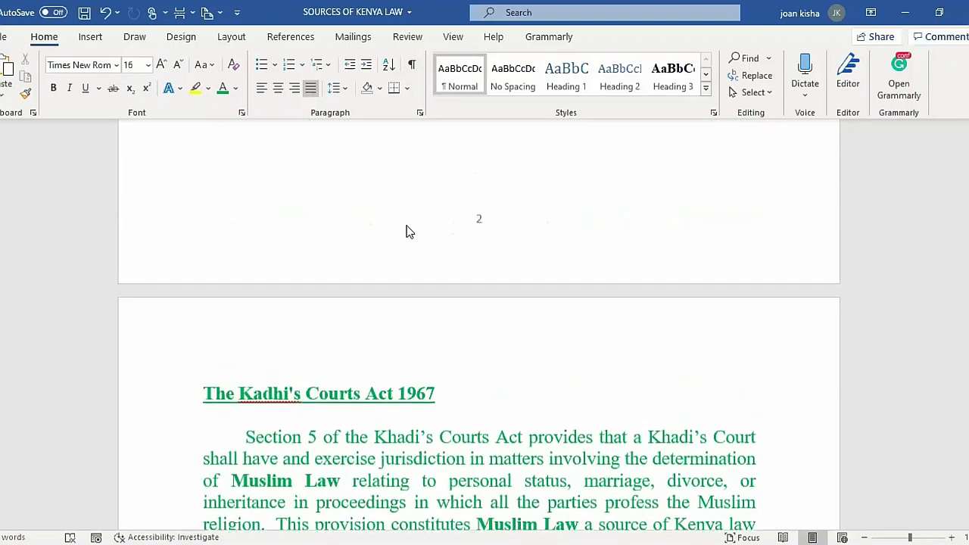
pyautogui.doubleClick(479, 220)
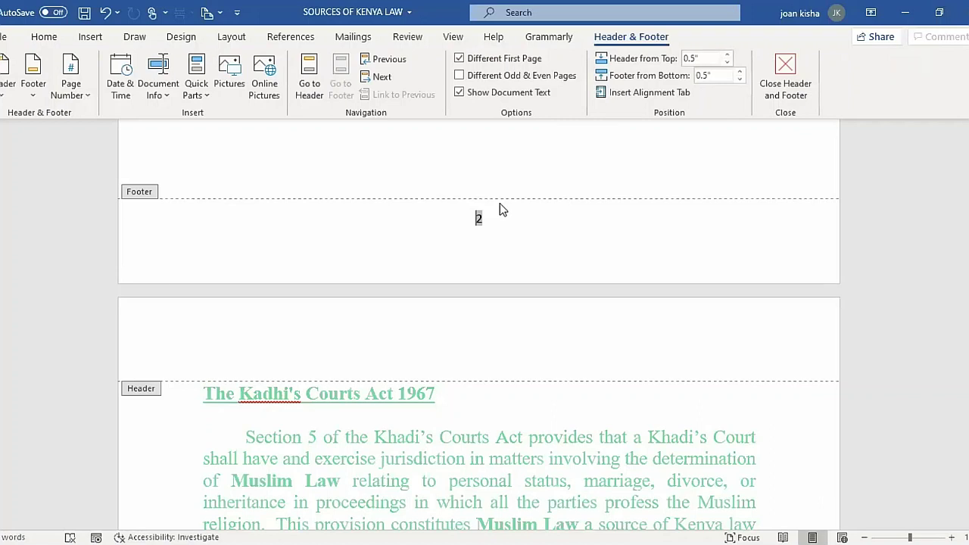
pyautogui.click(76, 100)
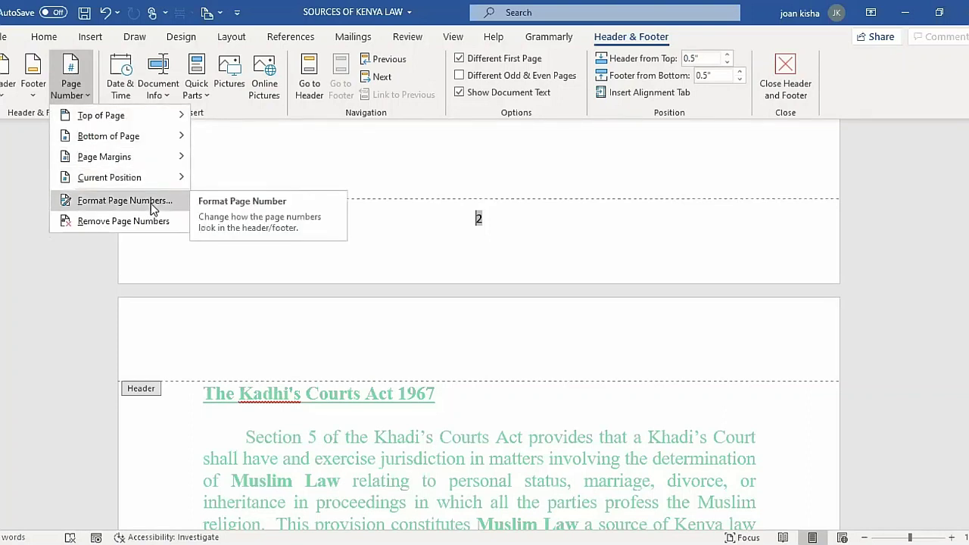
pyautogui.click(125, 200)
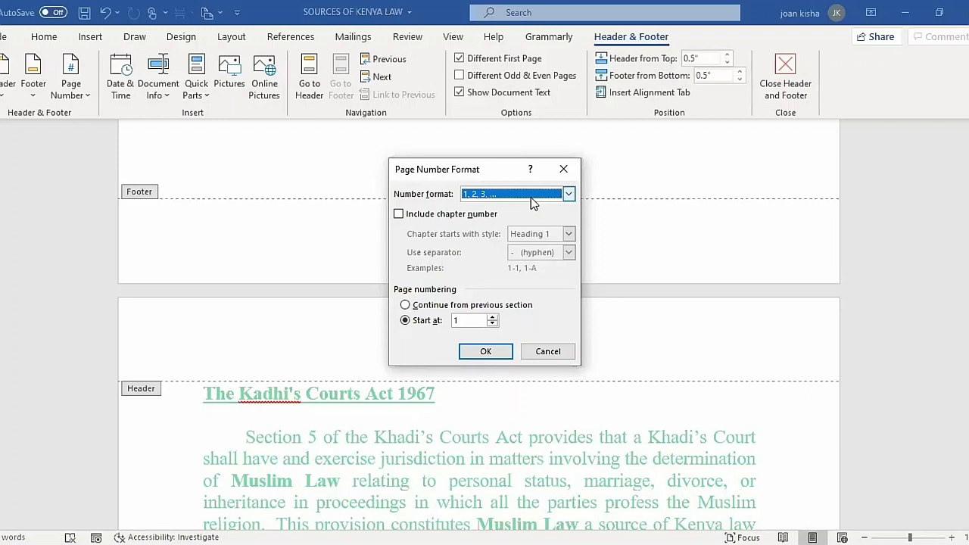
pyautogui.click(569, 195)
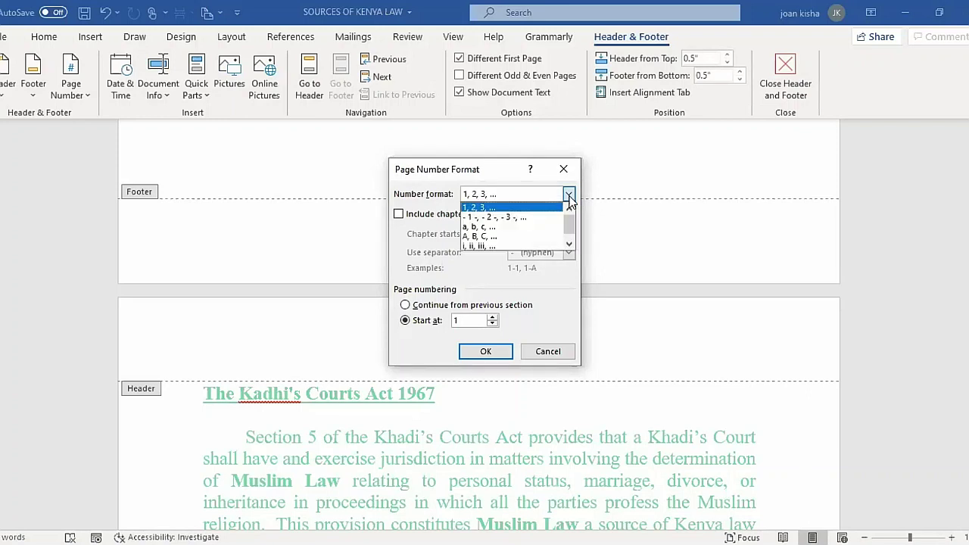
pyautogui.click(497, 246)
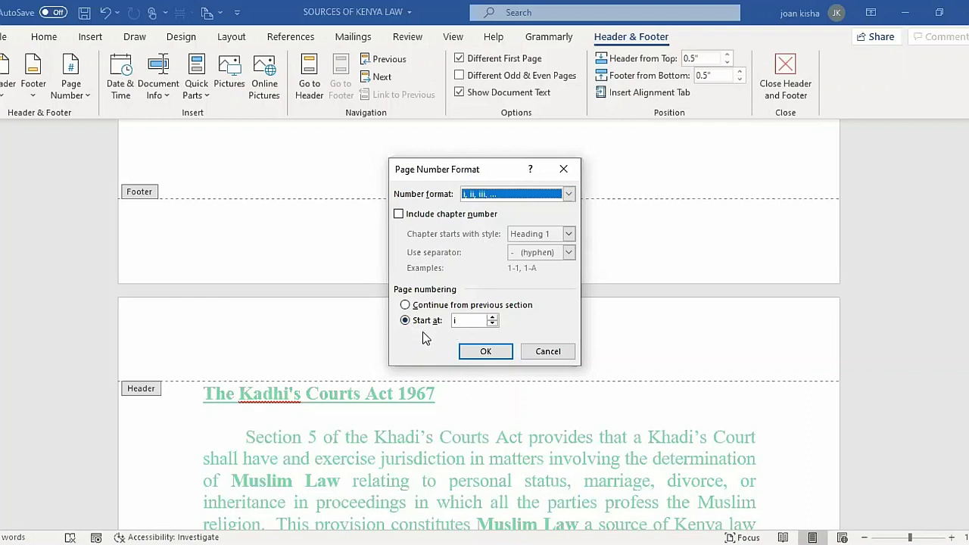
# Set the page numbering to start at i and apply the format.
pyautogui.click(492, 318)
pyautogui.click(493, 317)
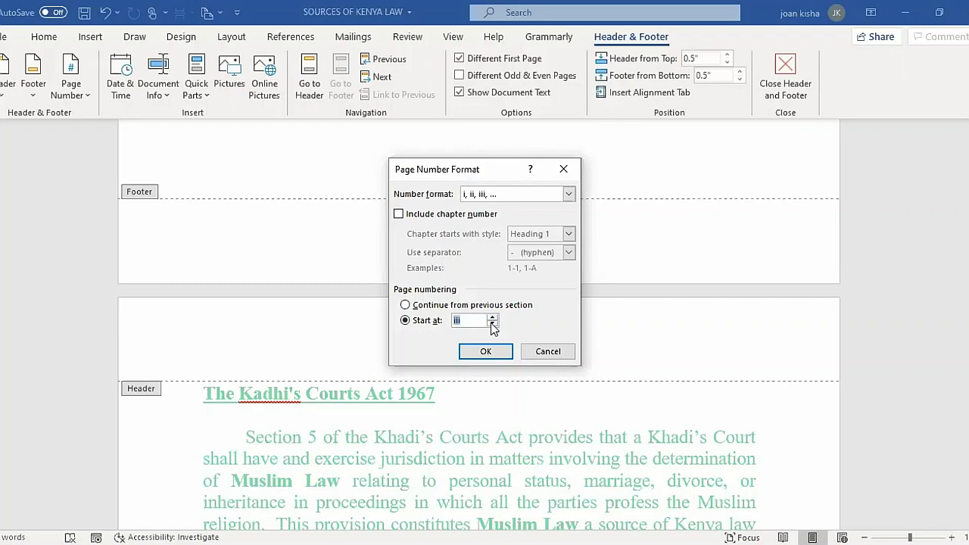
pyautogui.click(493, 324)
pyautogui.click(493, 324)
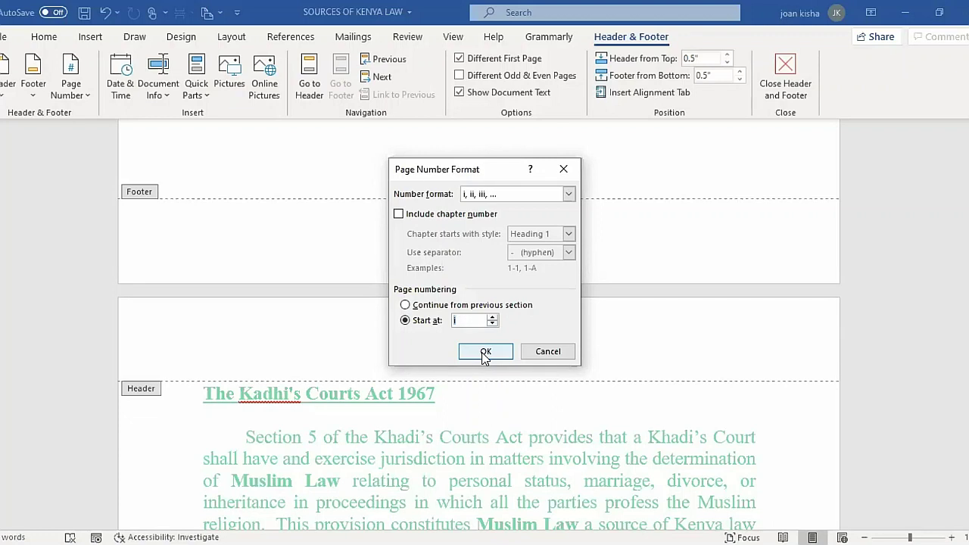
pyautogui.click(484, 352)
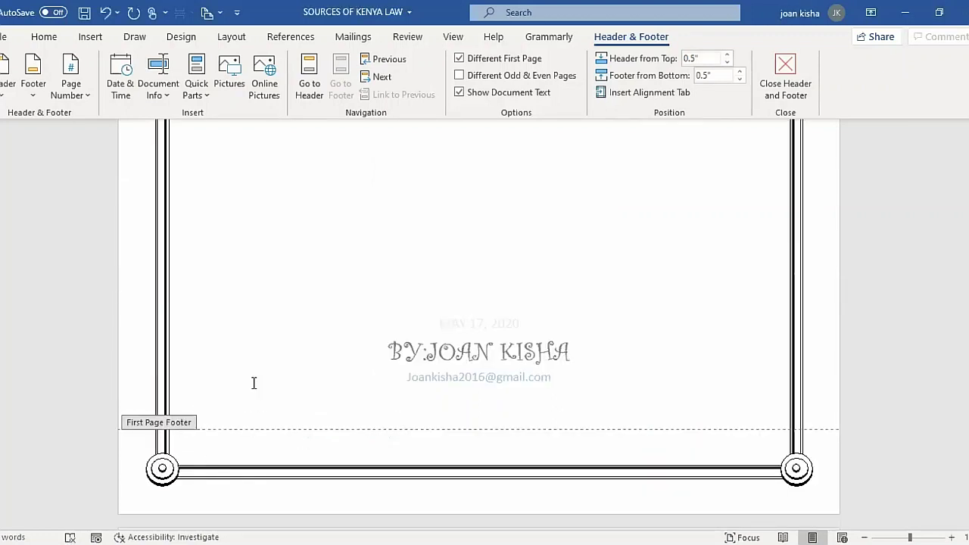
# Check the footer numbering on the cover page and the first content page.
pyautogui.scroll(-3, 254, 386)
pyautogui.scroll(-20, 255, 382)
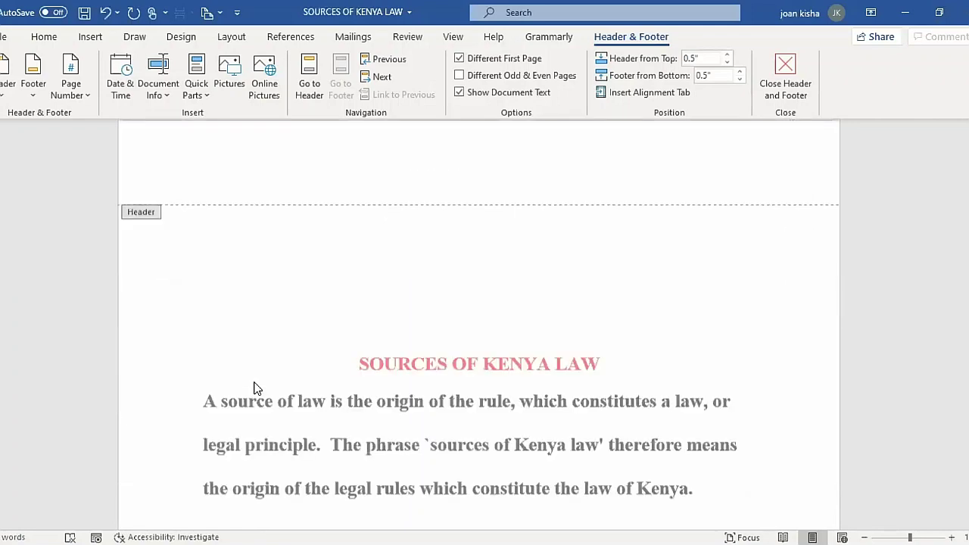
pyautogui.scroll(-3, 254, 381)
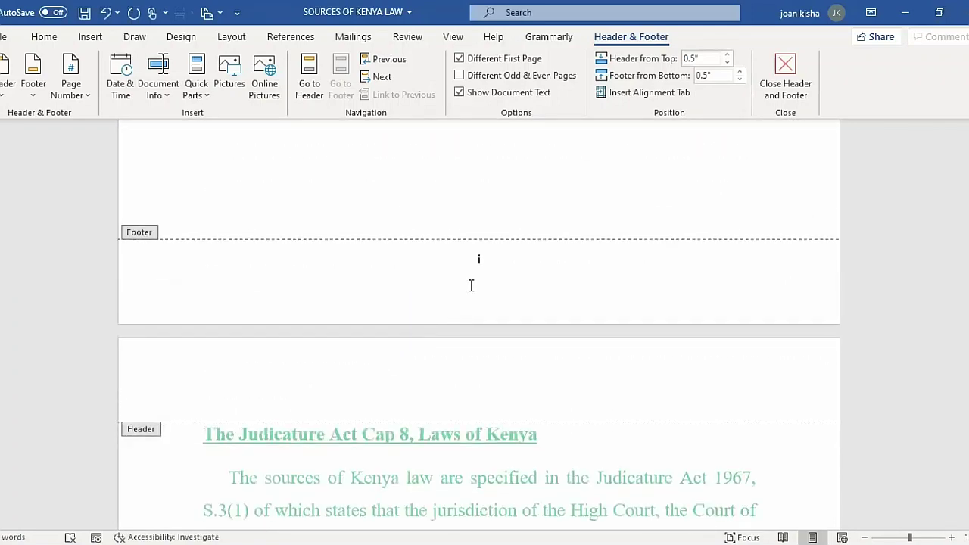
pyautogui.scroll(6, 487, 268)
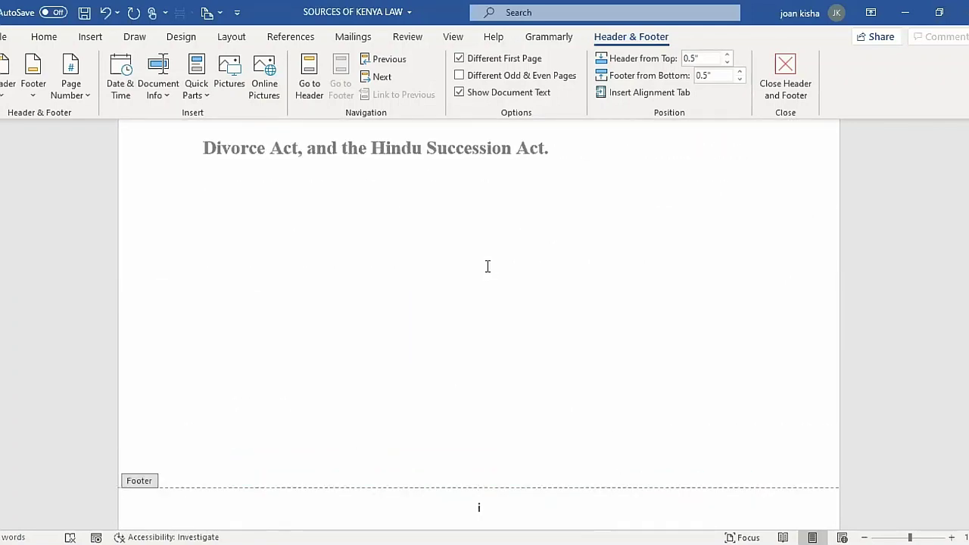
pyautogui.scroll(15, 487, 266)
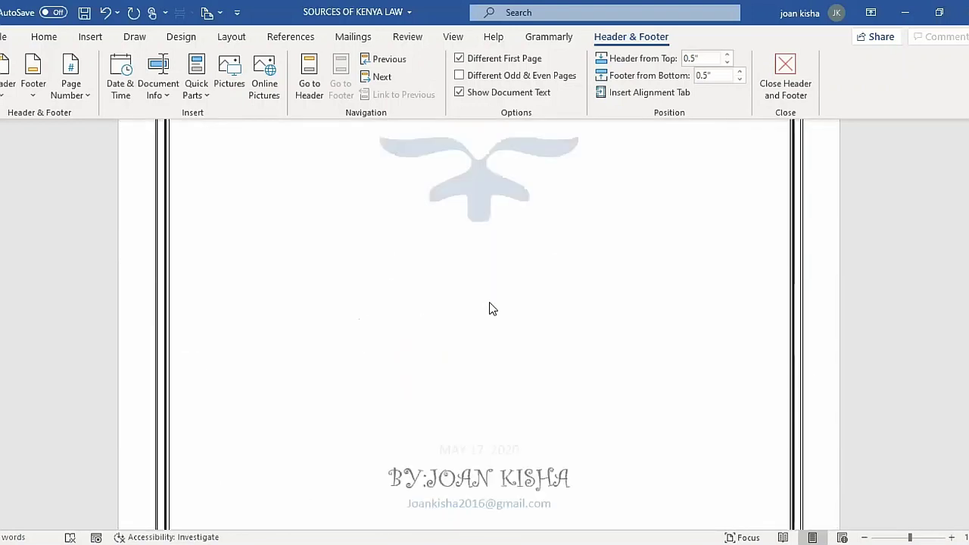
pyautogui.scroll(6, 495, 302)
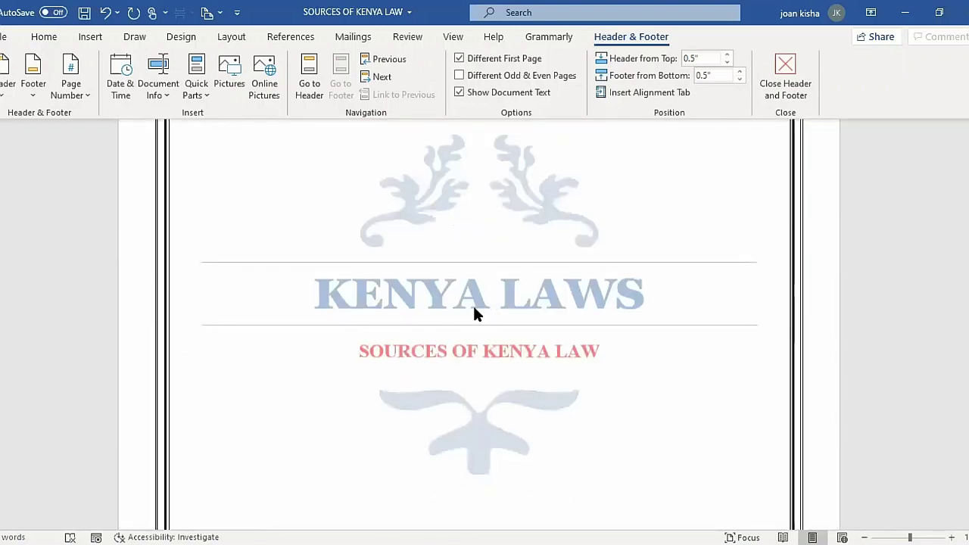
pyautogui.scroll(-10, 414, 292)
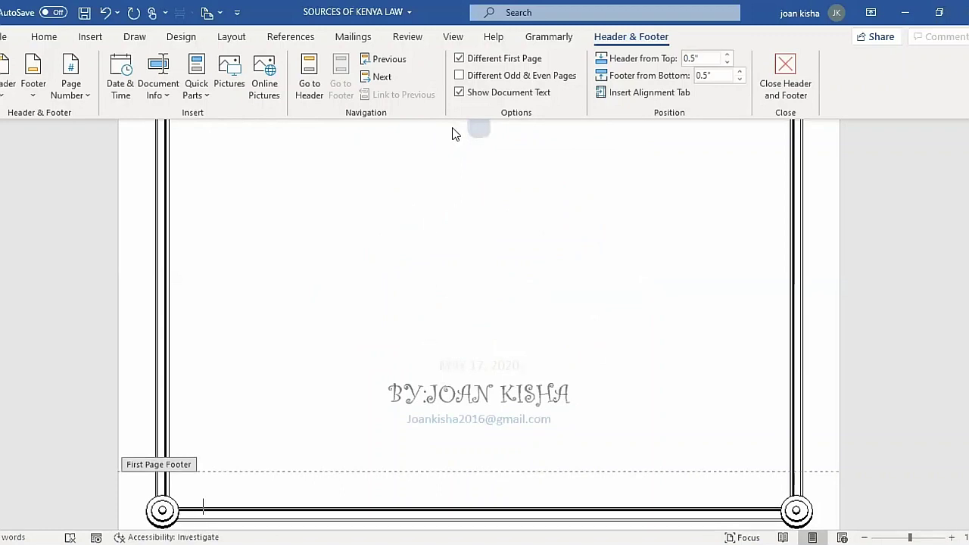
# Keep Different First Page enabled for the cover and return to editing the document body.
pyautogui.click(461, 60)
pyautogui.click(463, 63)
pyautogui.scroll(-7, 471, 345)
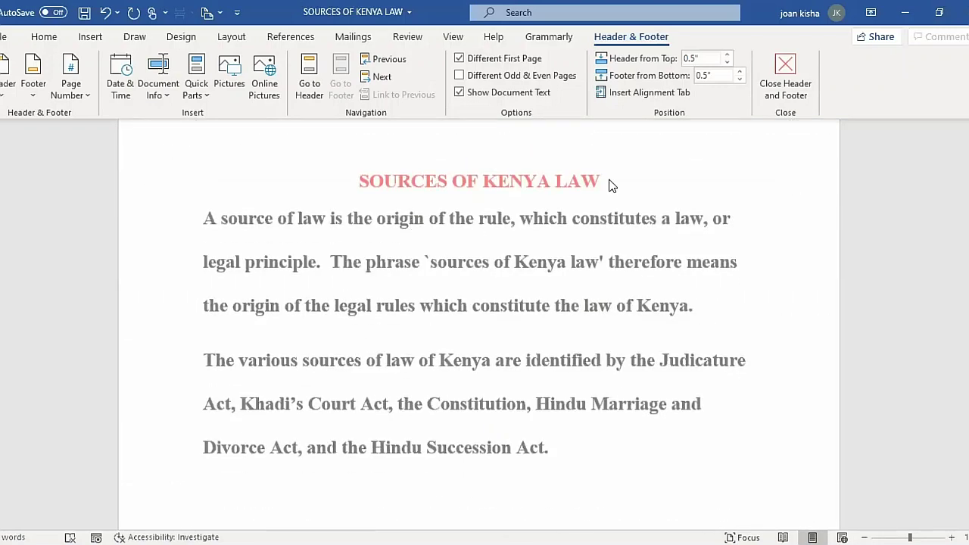
pyautogui.doubleClick(656, 283)
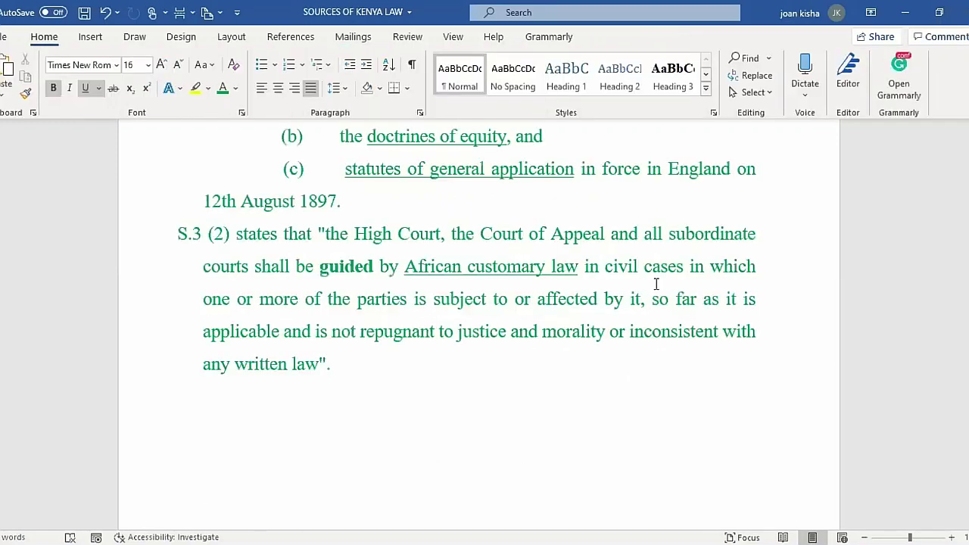
# Review the Roman page numbers in the footers of the first two content pages.
pyautogui.scroll(10, 521, 243)
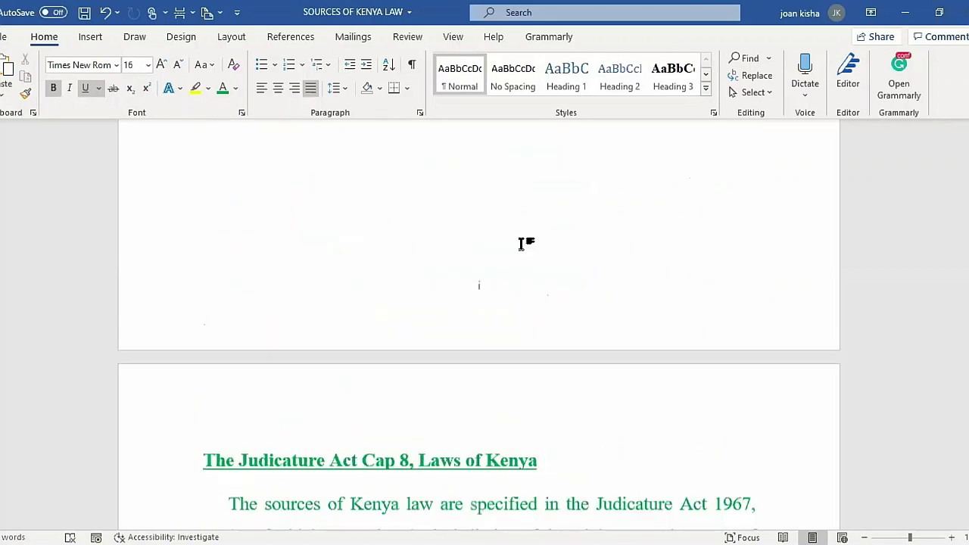
pyautogui.scroll(3, 476, 205)
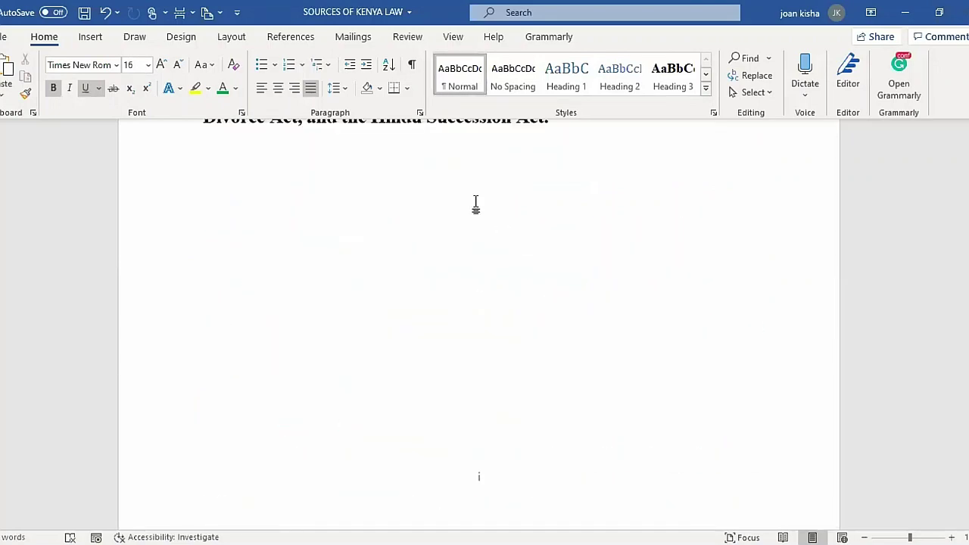
pyautogui.press('Down')
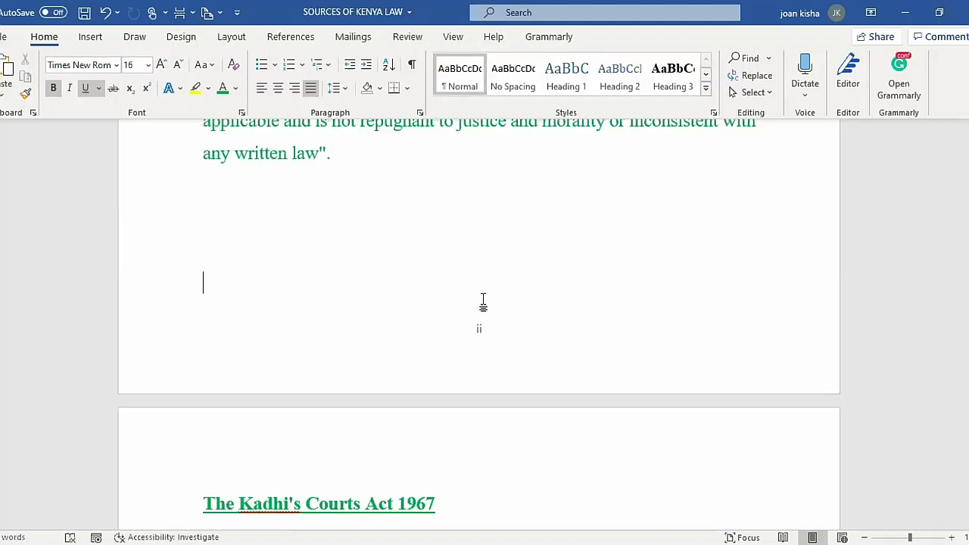
# Try removing the page numbers from the first content page's footer, and undo the removal.
pyautogui.scroll(3, 485, 299)
pyautogui.scroll(8, 484, 299)
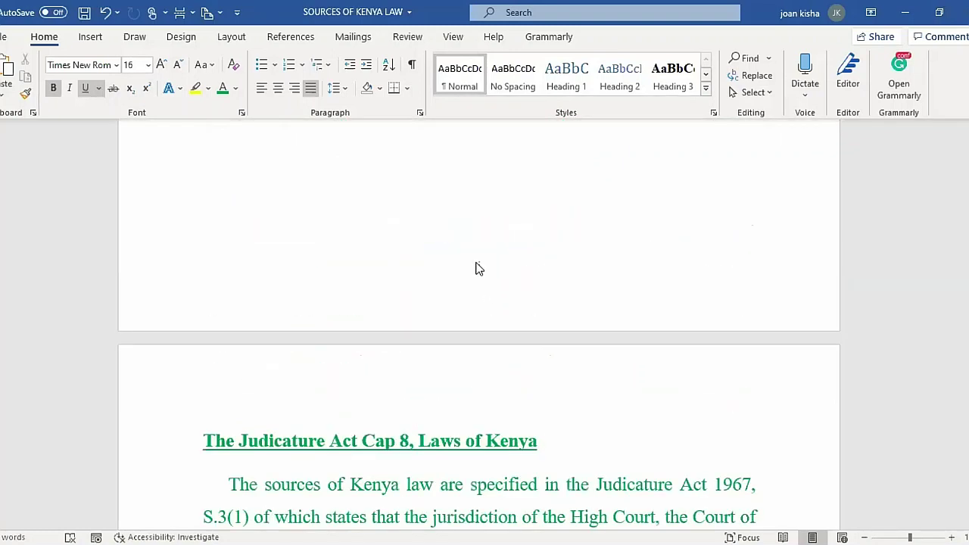
pyautogui.doubleClick(480, 265)
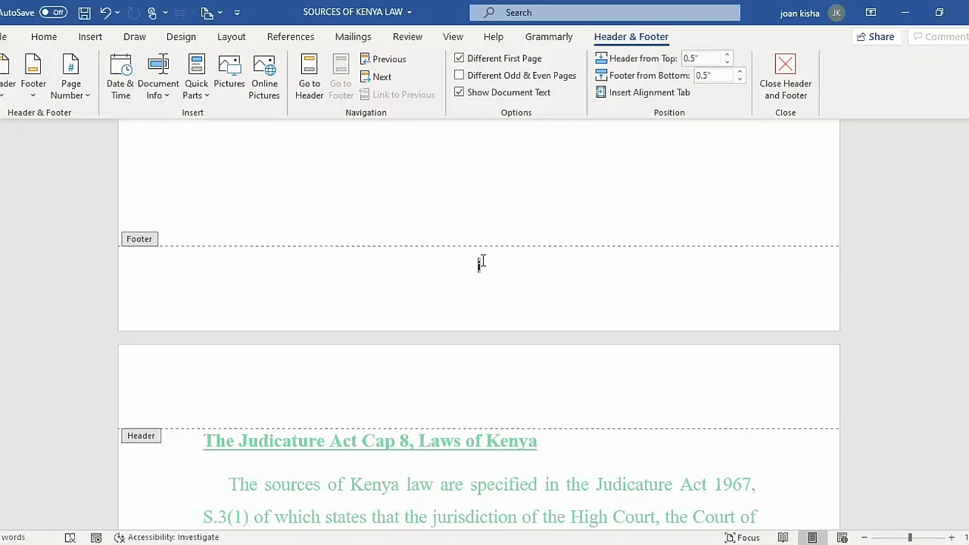
pyautogui.hotkey('ctrl', 'z')
pyautogui.click(108, 13)
pyautogui.click(82, 92)
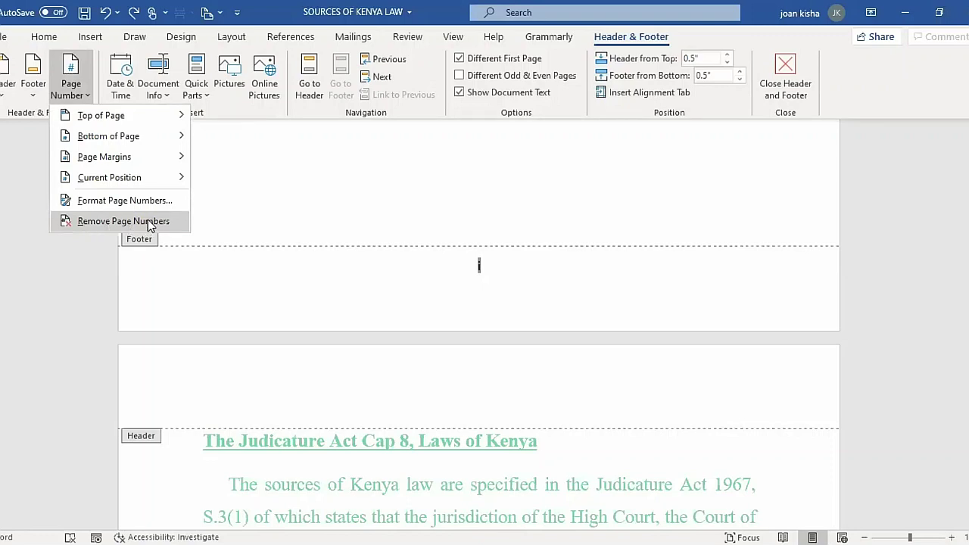
pyautogui.click(141, 297)
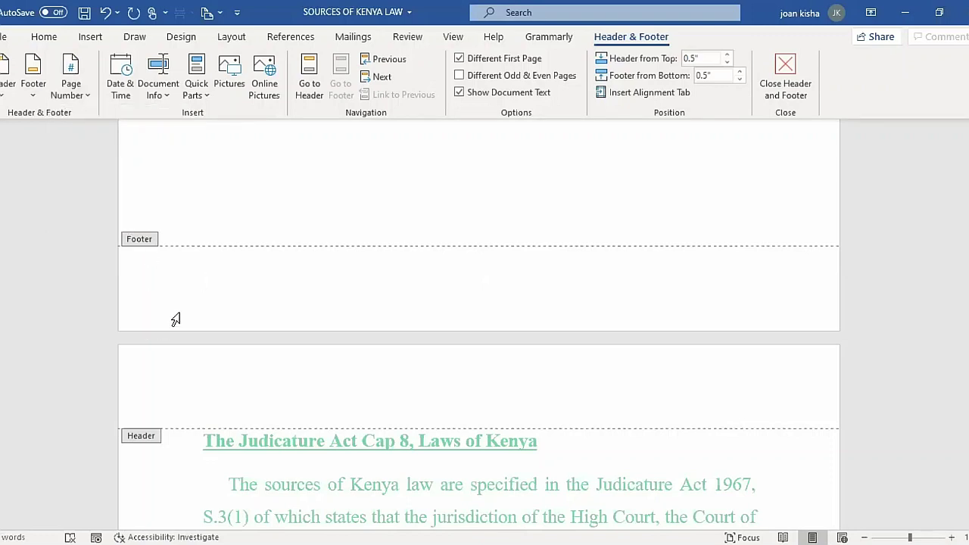
pyautogui.click(109, 13)
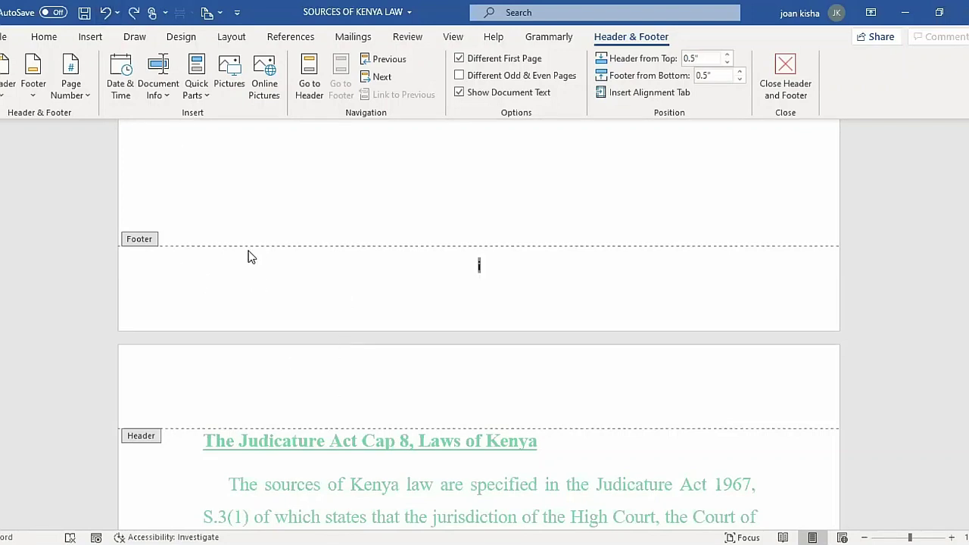
# Remove the page numbers from the document and return to editing the body text.
pyautogui.click(90, 37)
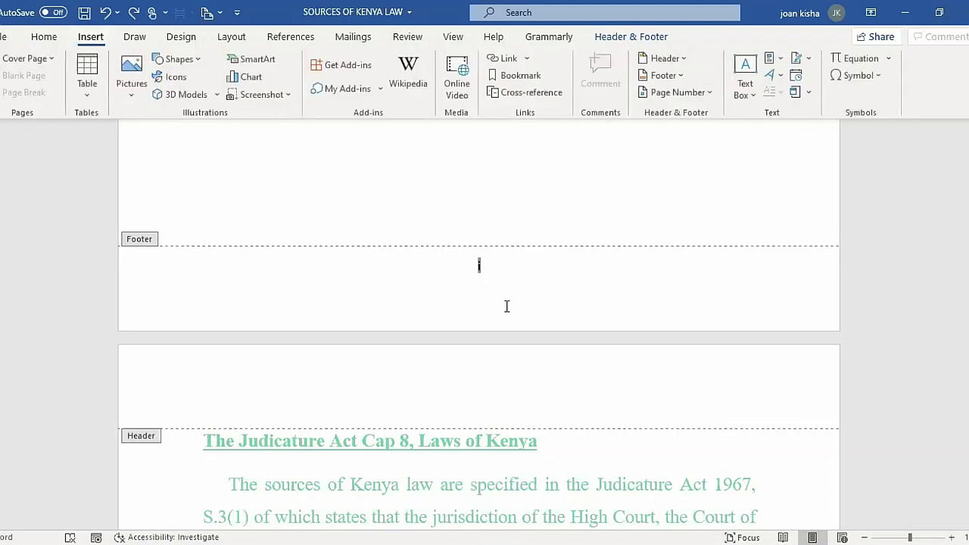
pyautogui.click(687, 95)
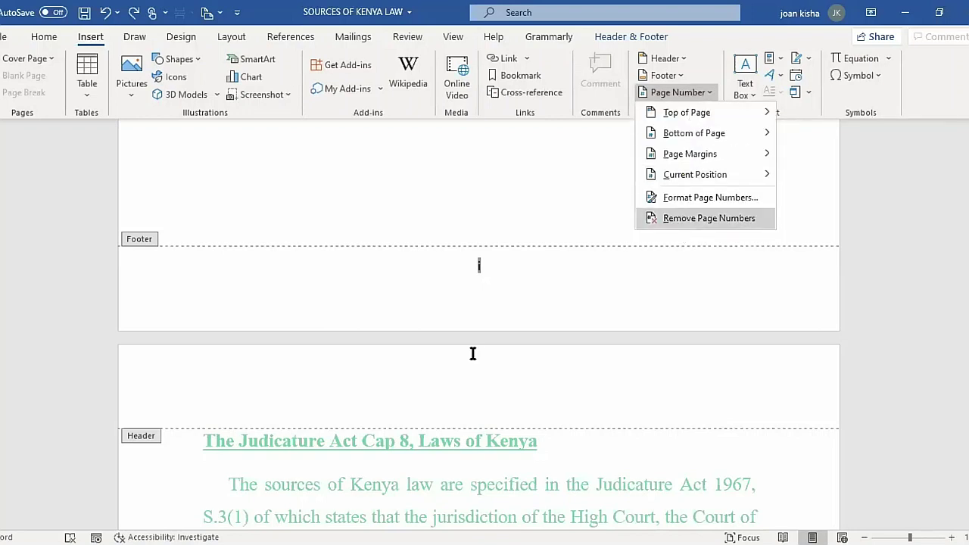
pyautogui.click(680, 217)
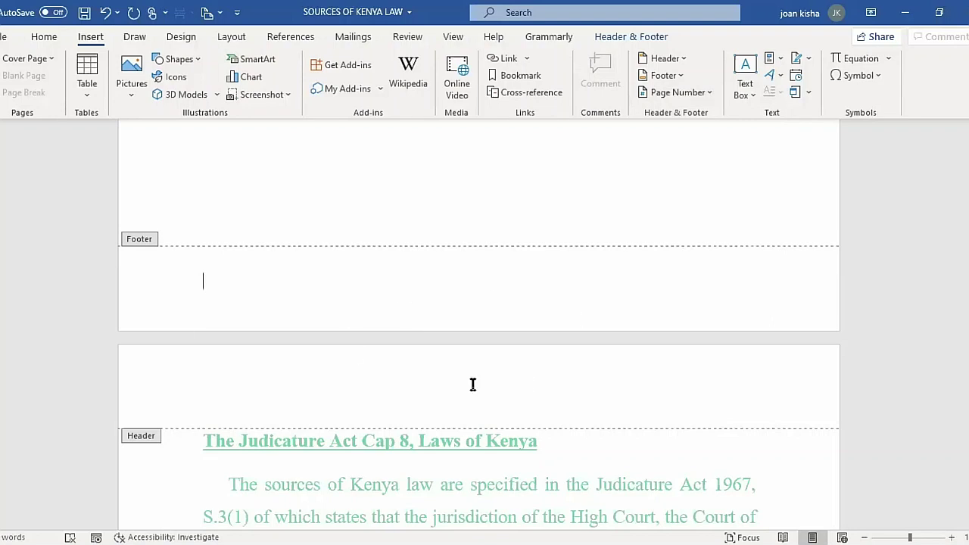
pyautogui.doubleClick(495, 243)
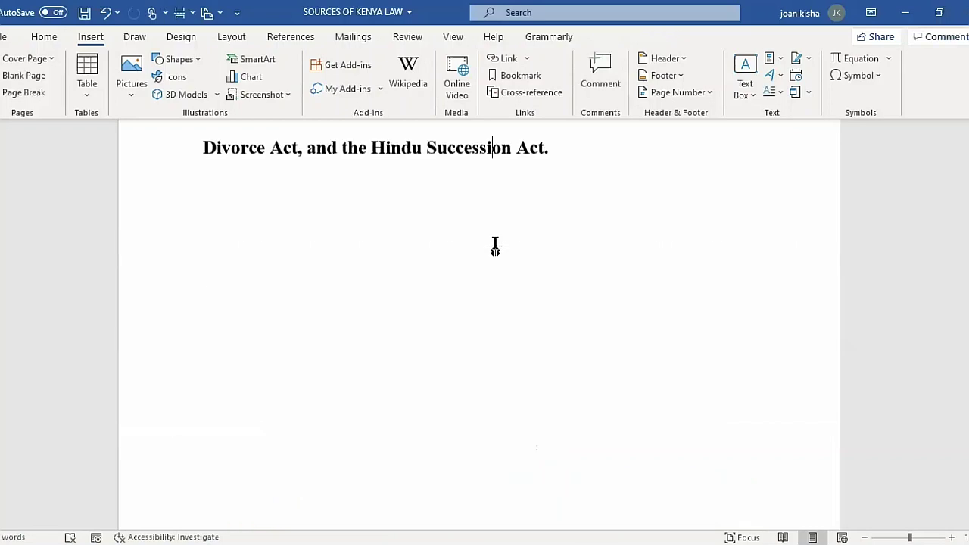
pyautogui.scroll(-10, 415, 318)
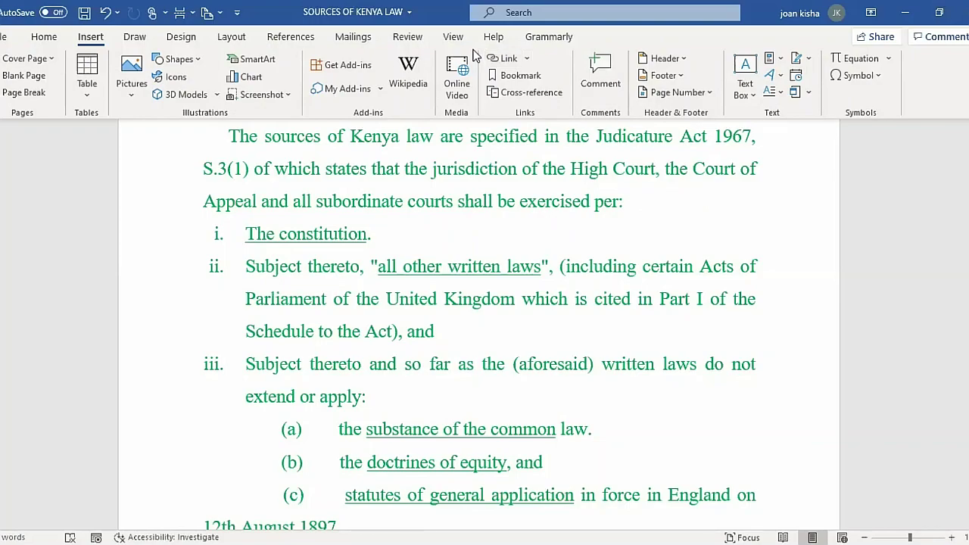
# Go to the start of the document and display the paragraph marks and hidden formatting symbols.
pyautogui.hotkey('ctrl', 'Home')
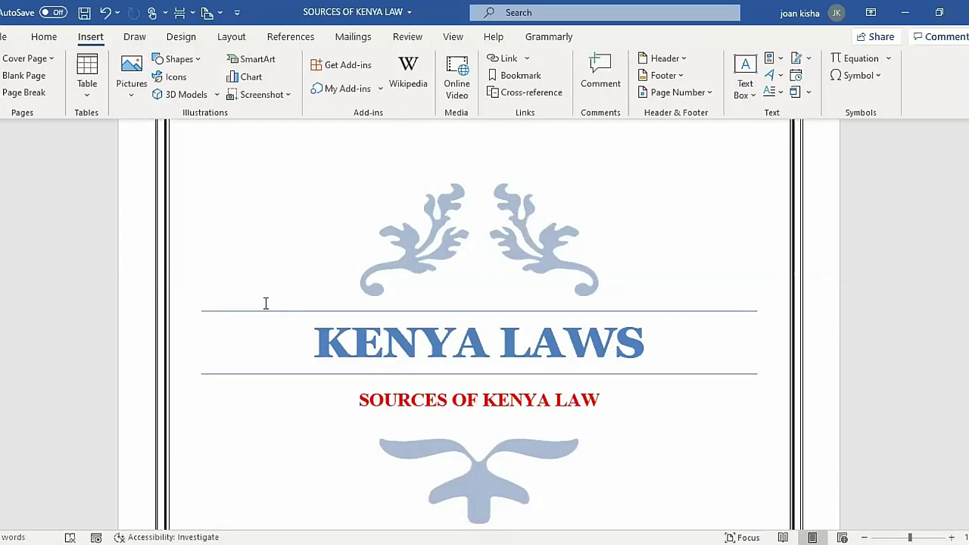
pyautogui.click(46, 37)
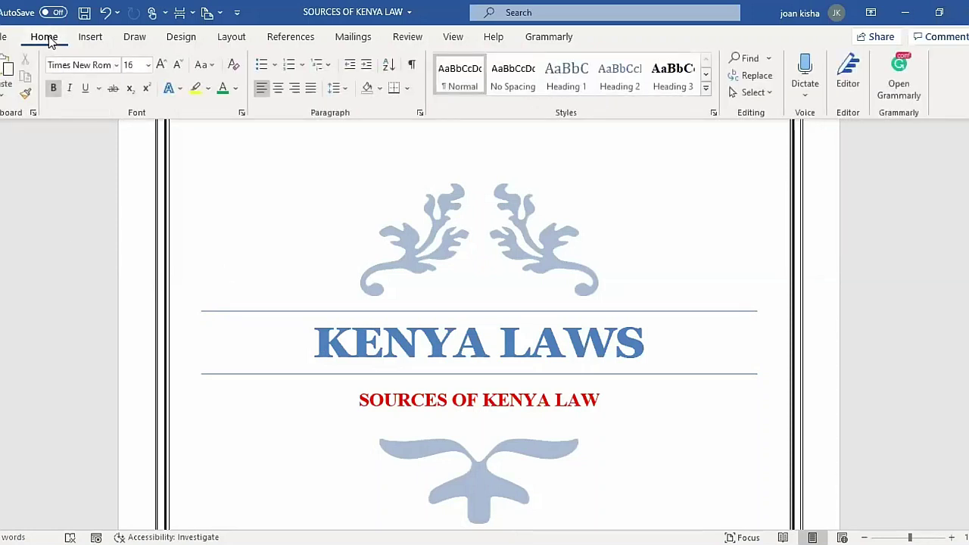
pyautogui.click(413, 66)
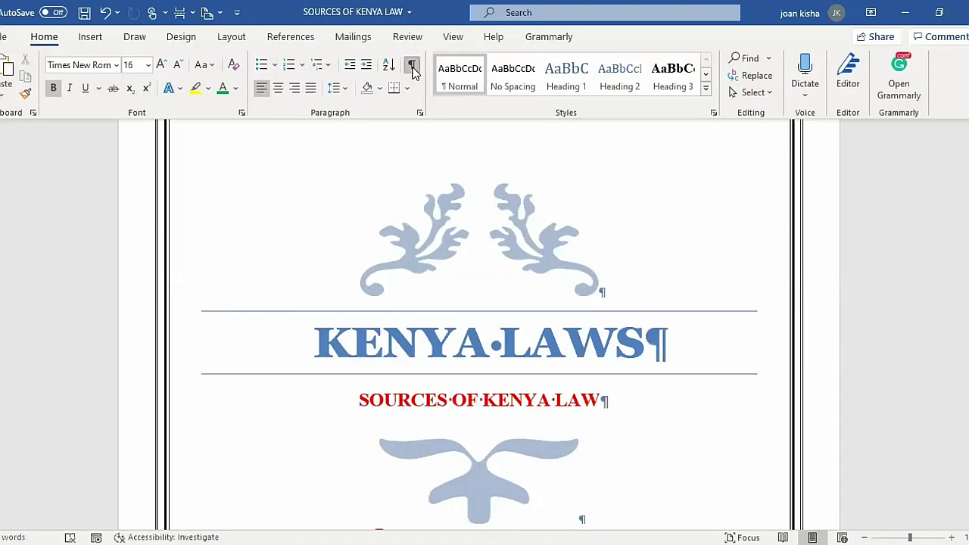
# Examine the breaks and formatting marks from the cover page through to the Statute Law heading.
pyautogui.scroll(-10, 426, 352)
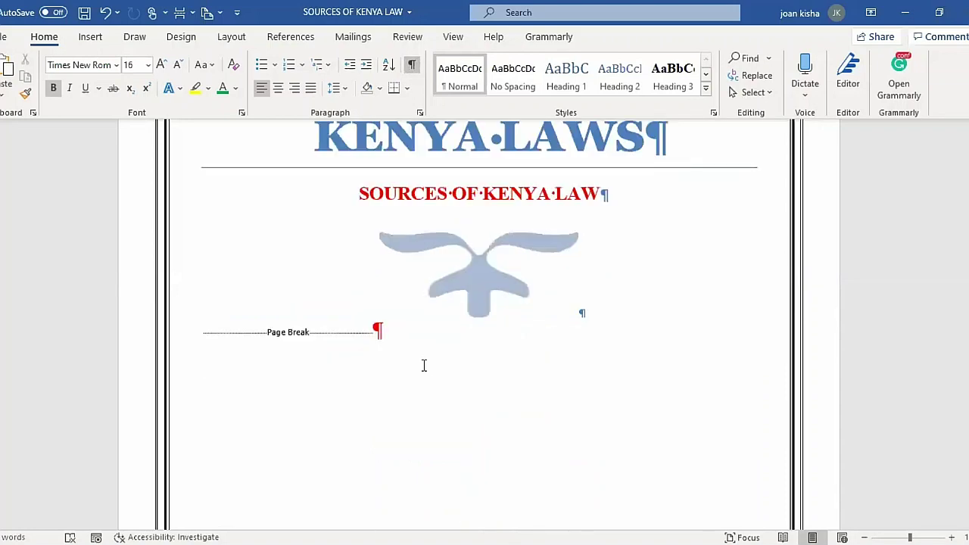
pyautogui.scroll(-12, 424, 365)
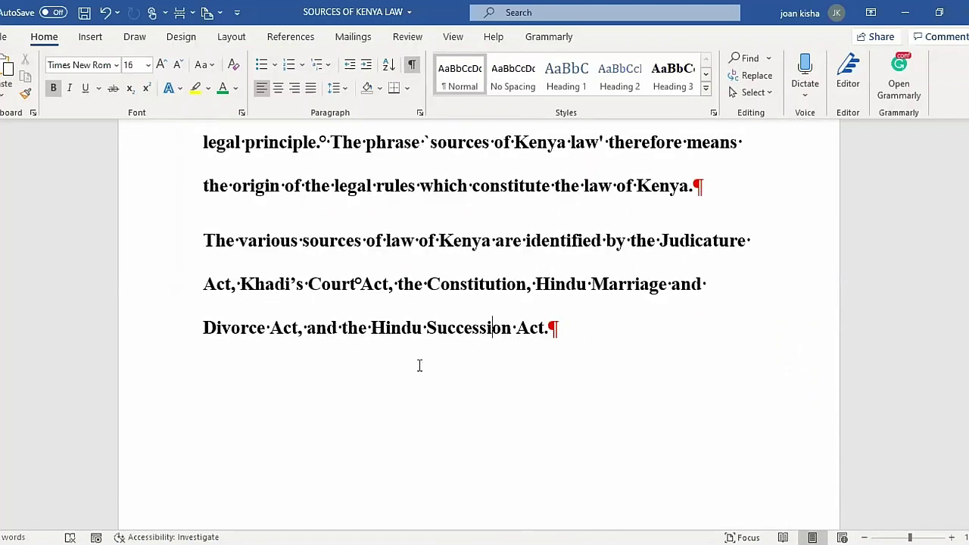
pyautogui.scroll(-6, 419, 365)
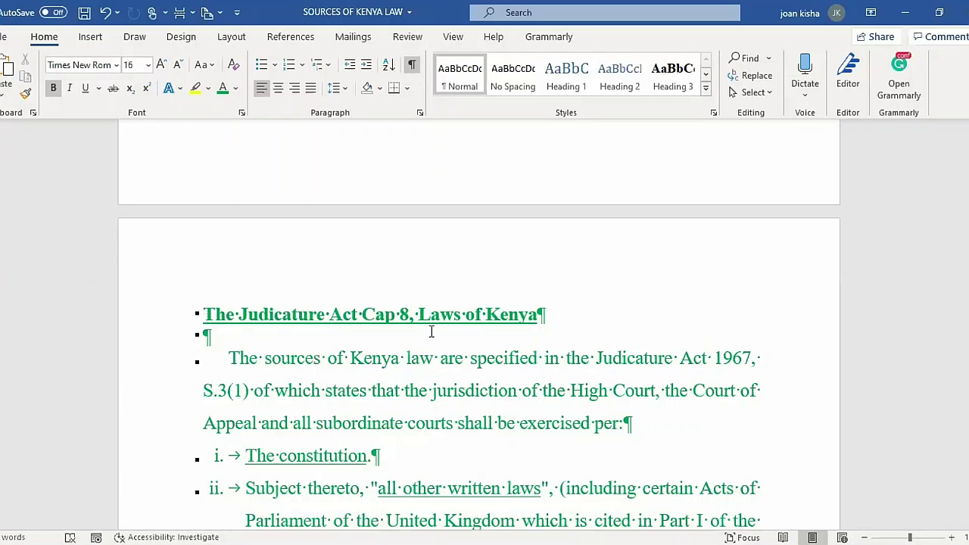
pyautogui.scroll(6, 455, 298)
pyautogui.scroll(10, 457, 297)
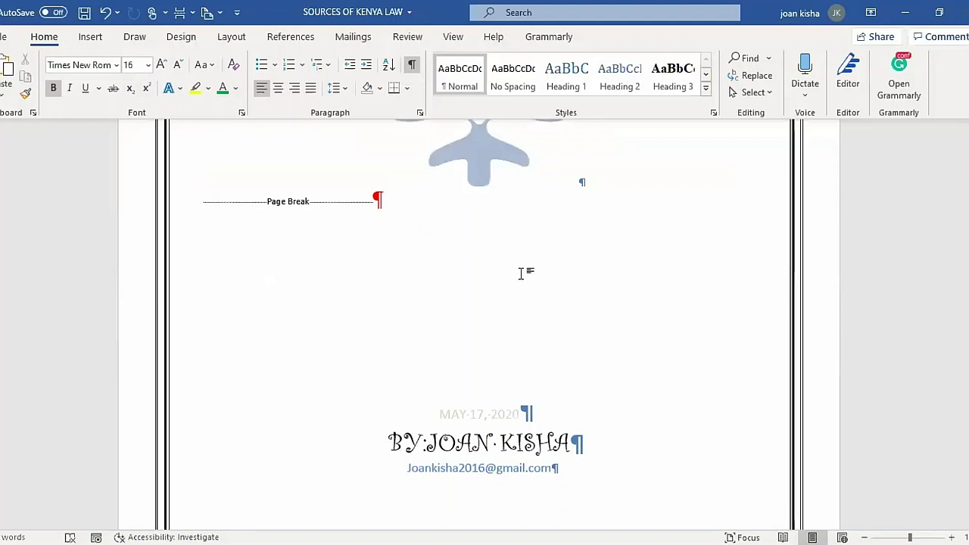
pyautogui.scroll(-3, 516, 374)
pyautogui.scroll(-8, 515, 373)
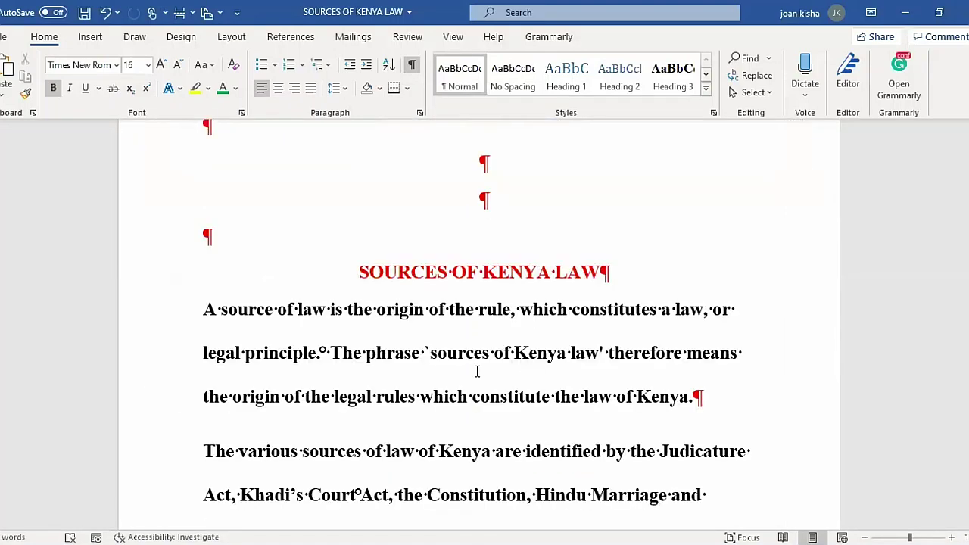
pyautogui.scroll(-4, 471, 385)
pyautogui.scroll(-3, 470, 384)
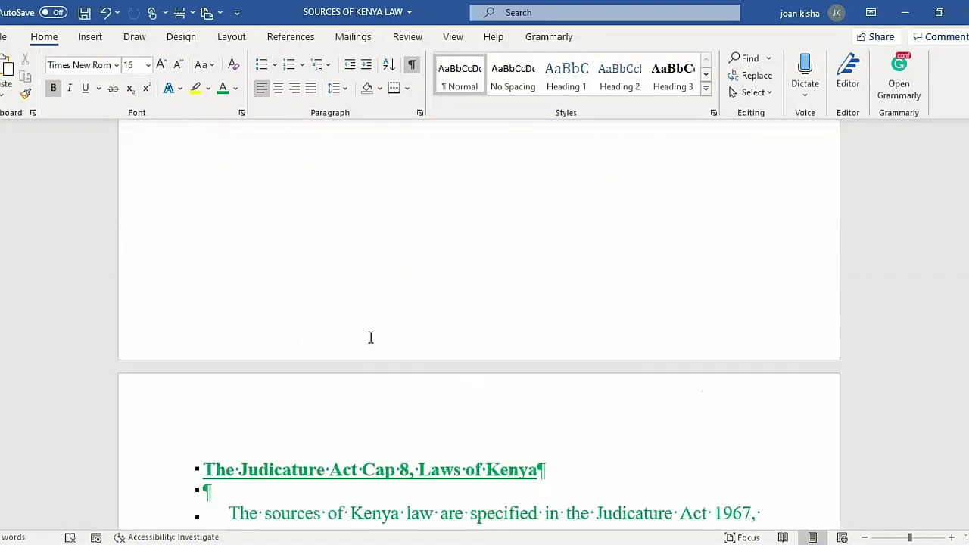
pyautogui.scroll(-3, 400, 363)
pyautogui.scroll(-3, 403, 406)
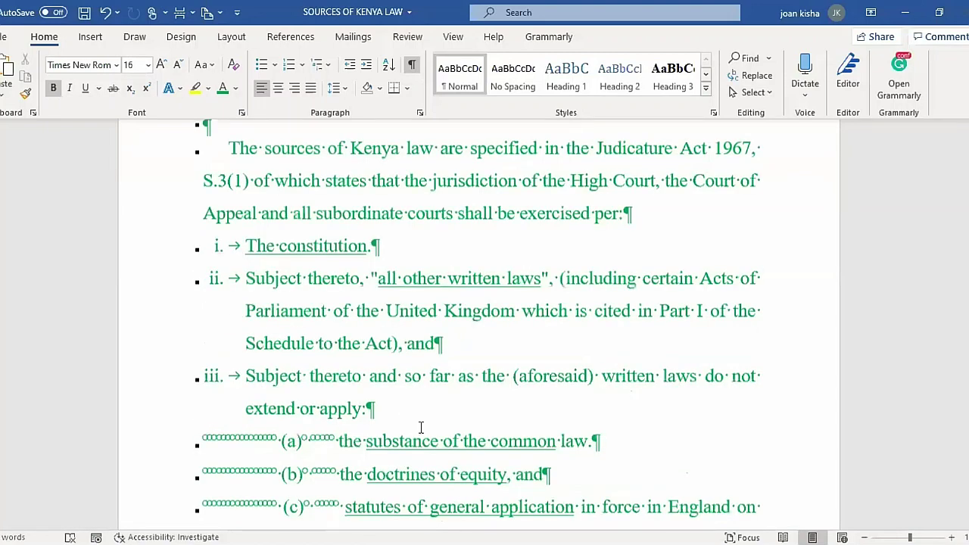
pyautogui.scroll(-5, 421, 432)
pyautogui.scroll(-5, 393, 438)
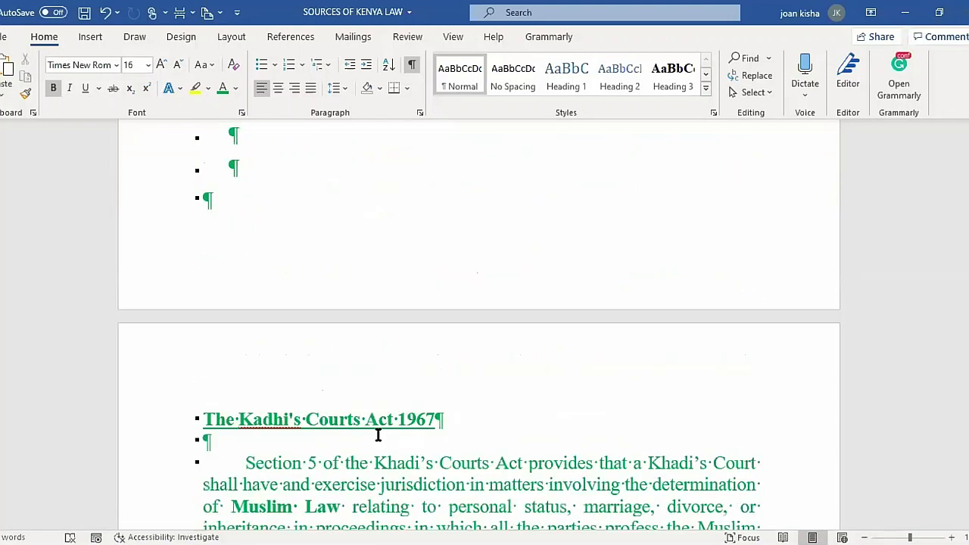
pyautogui.scroll(-5, 382, 443)
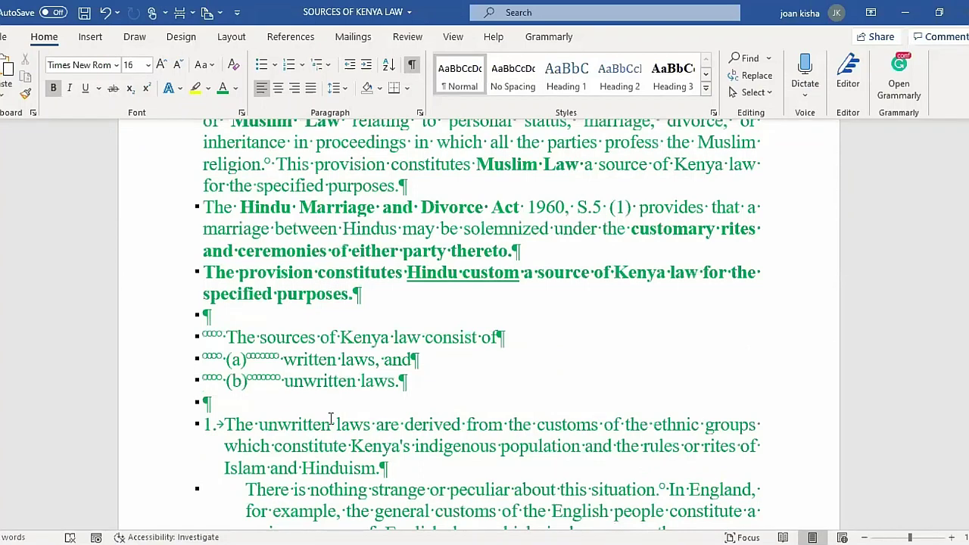
pyautogui.scroll(-10, 441, 393)
pyautogui.scroll(-3, 441, 394)
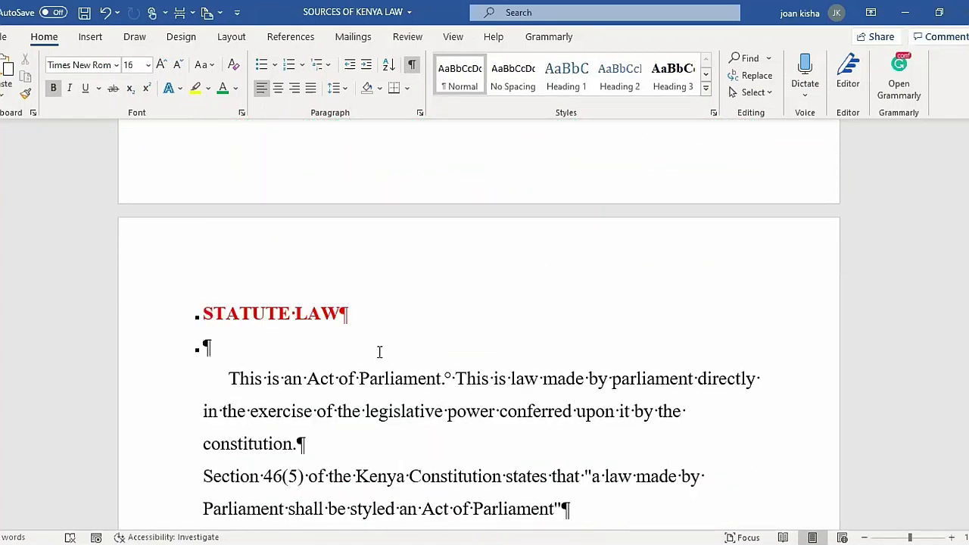
# Insert a Next Page section break directly before the heading "The Judicature Act Cap 8, Laws of Kenya".
pyautogui.scroll(10, 379, 352)
pyautogui.scroll(10, 379, 353)
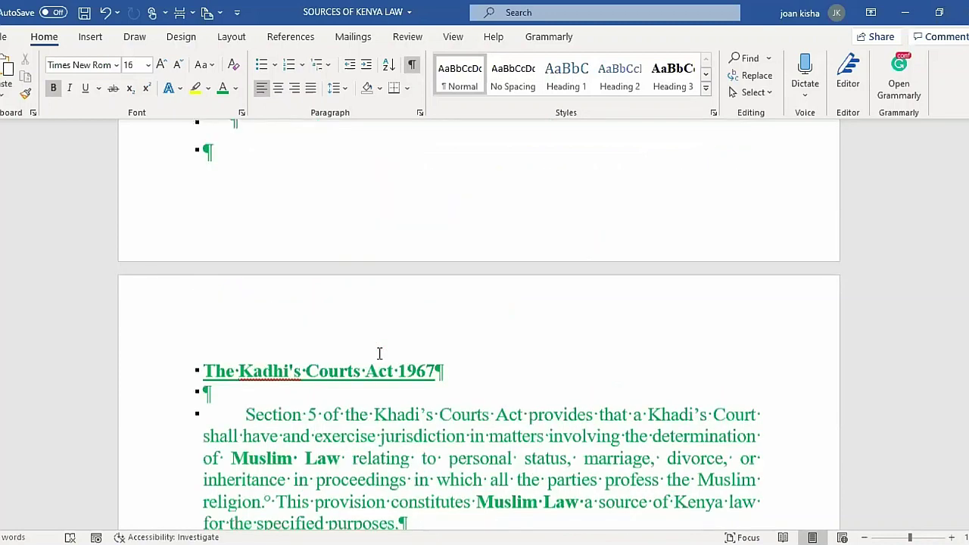
pyautogui.scroll(10, 379, 353)
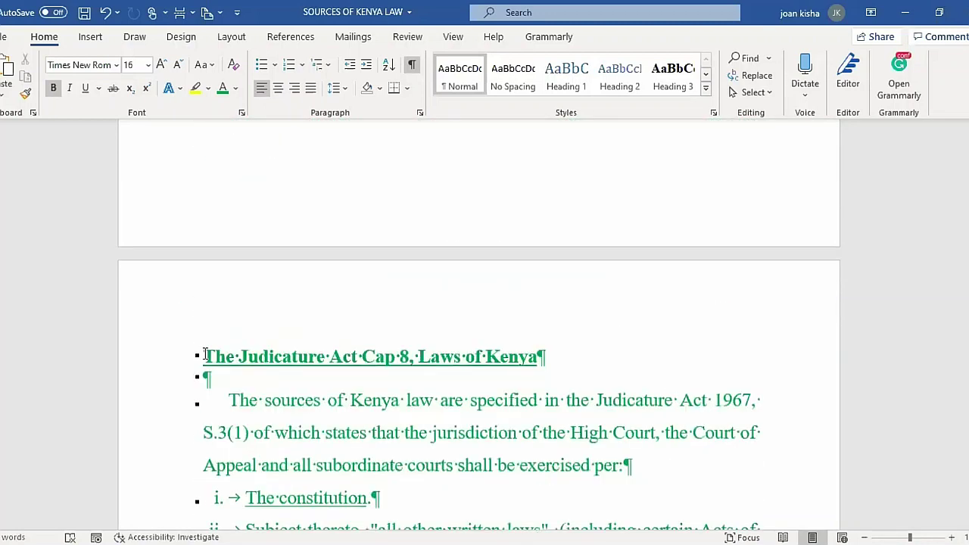
pyautogui.click(205, 353)
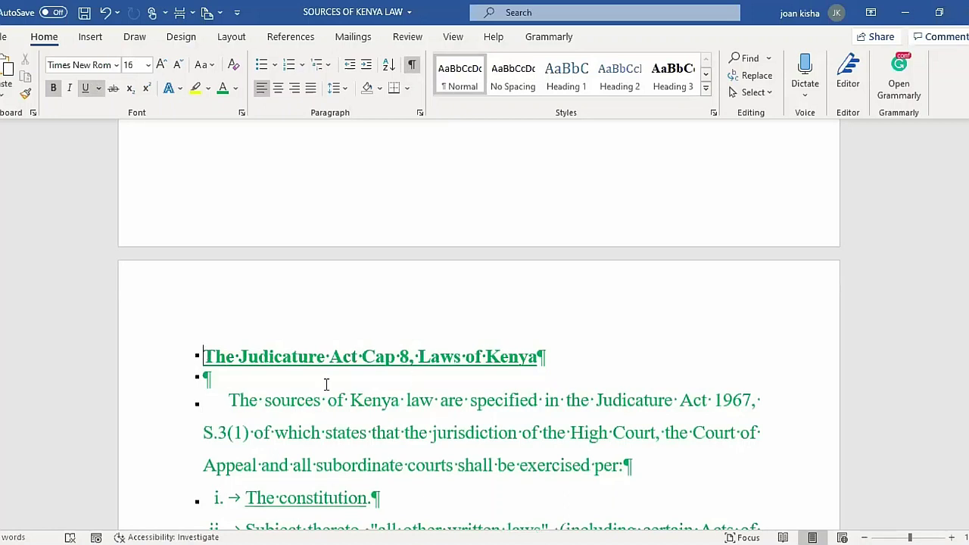
pyautogui.click(232, 37)
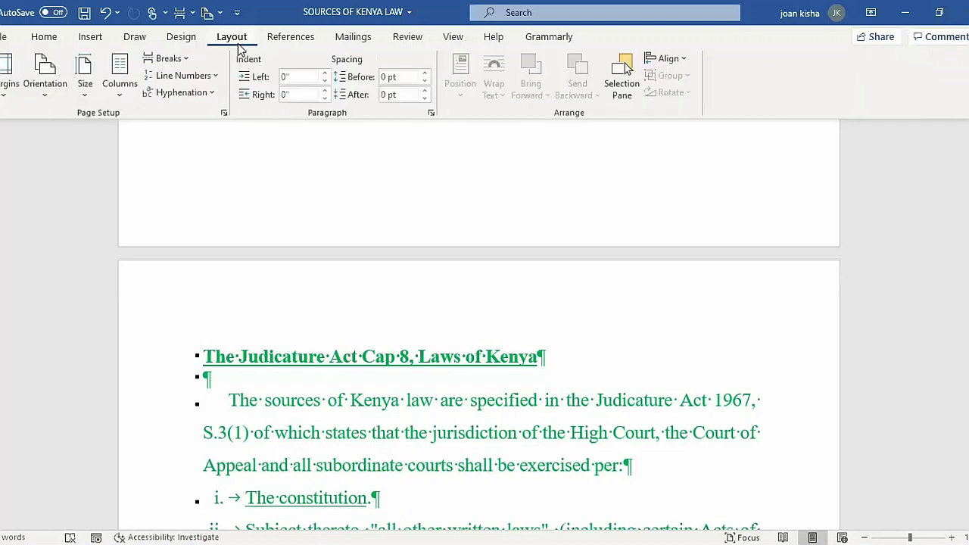
pyautogui.click(189, 62)
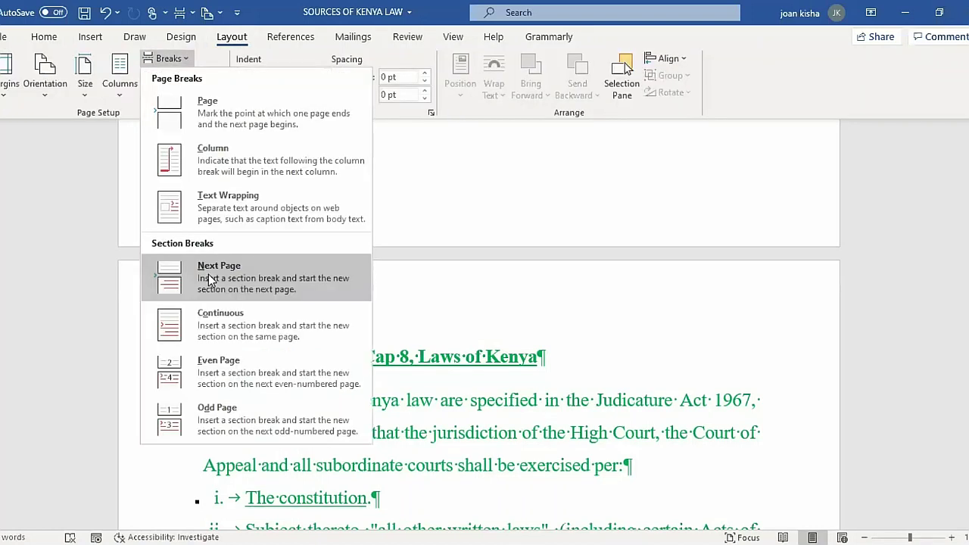
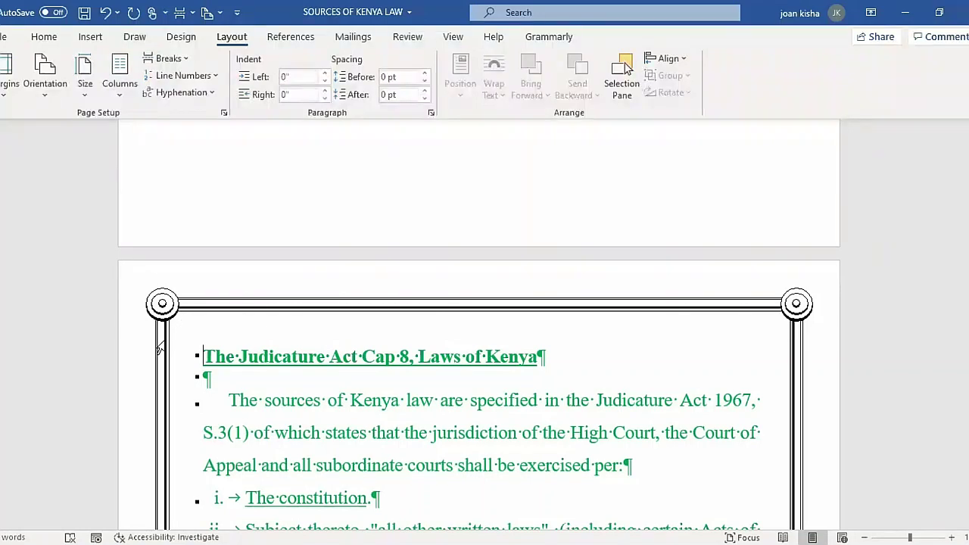
# Add a Plain Number 3 page number at the bottom of the Judicature Act page and inspect its Section 2 footer.
pyautogui.scroll(-2, 245, 318)
pyautogui.scroll(-2, 244, 318)
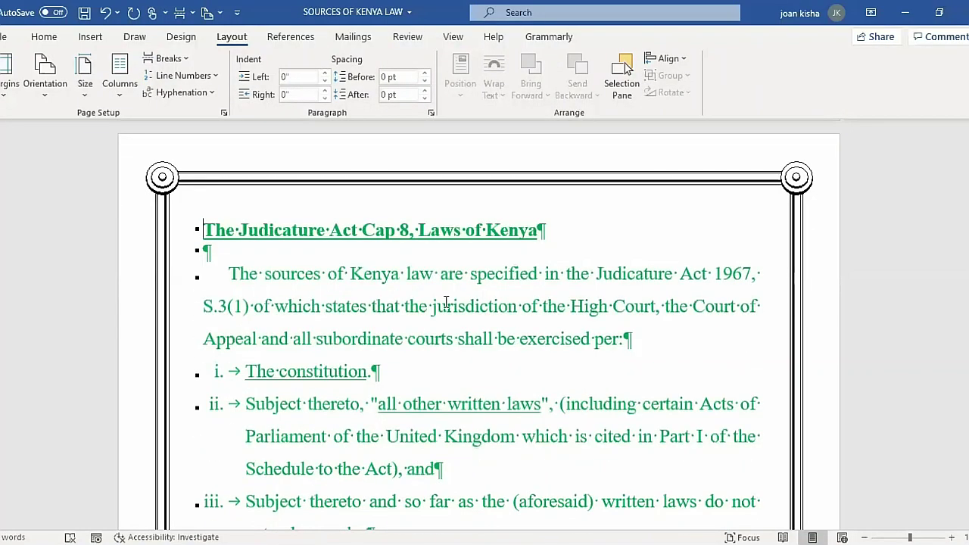
pyautogui.click(97, 36)
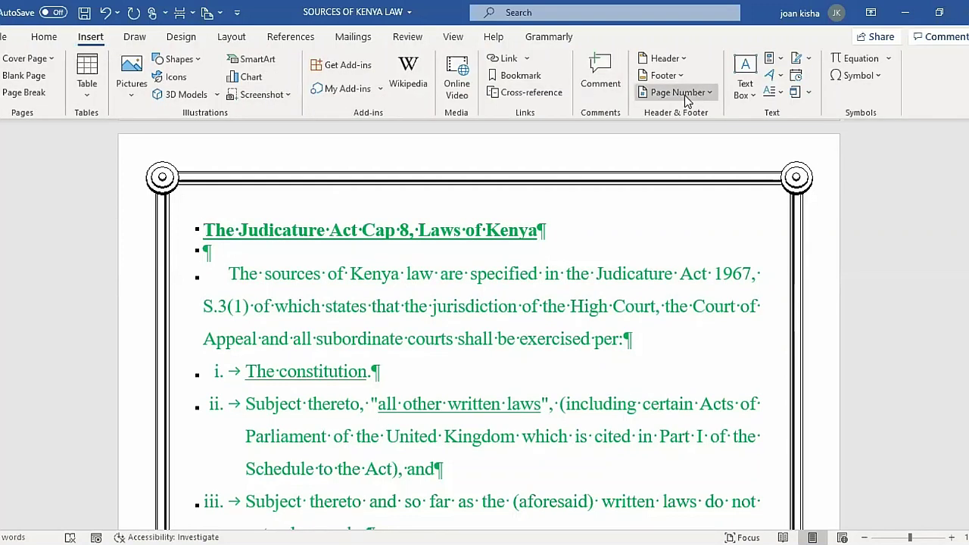
pyautogui.click(707, 96)
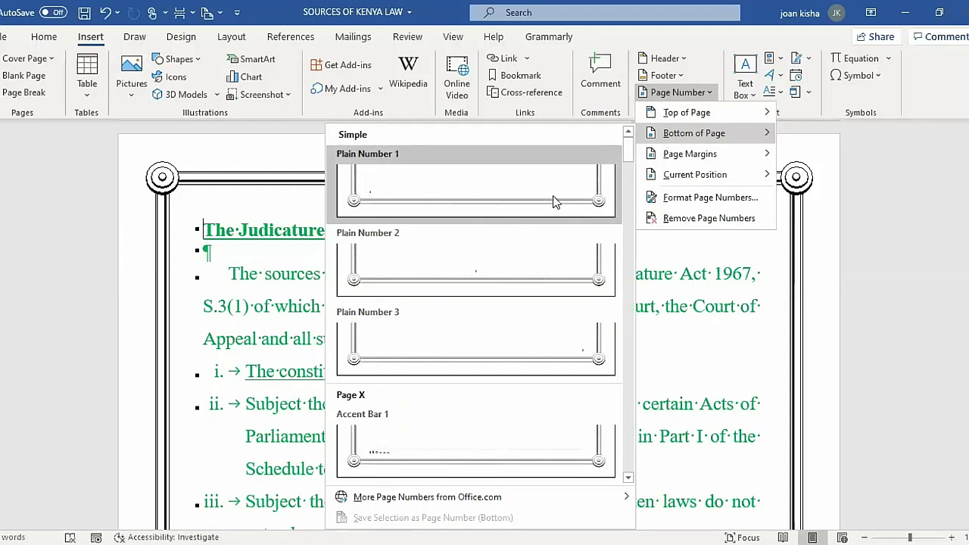
pyautogui.click(519, 347)
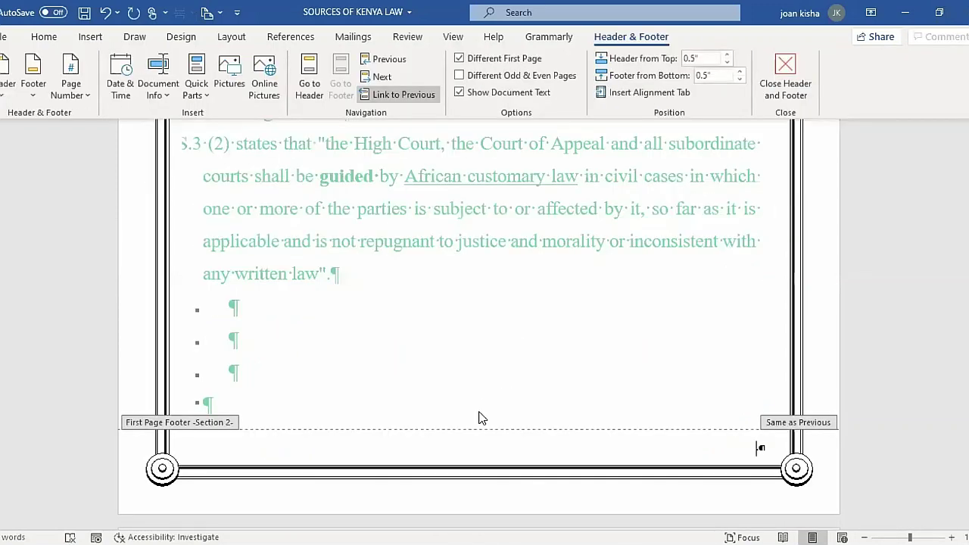
pyautogui.scroll(-2, 520, 412)
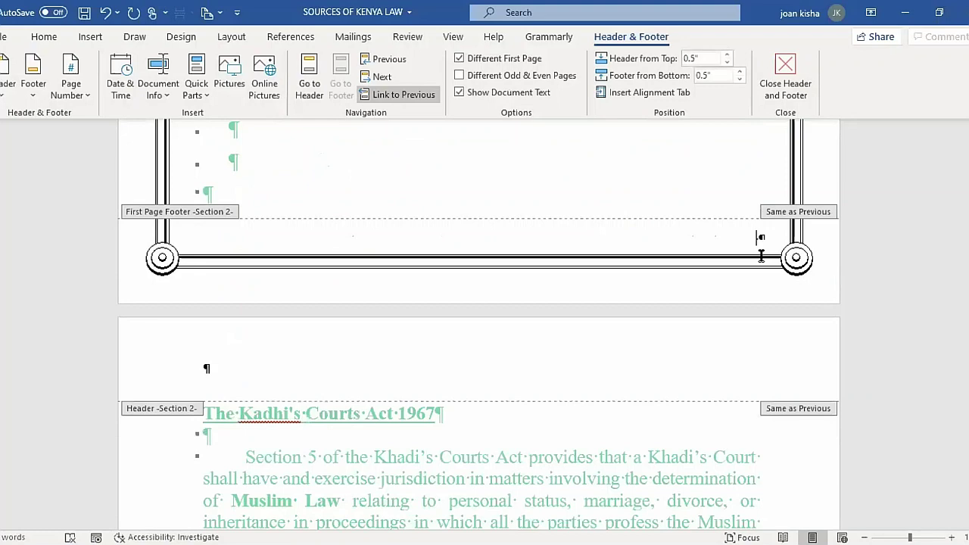
pyautogui.scroll(-2, 761, 256)
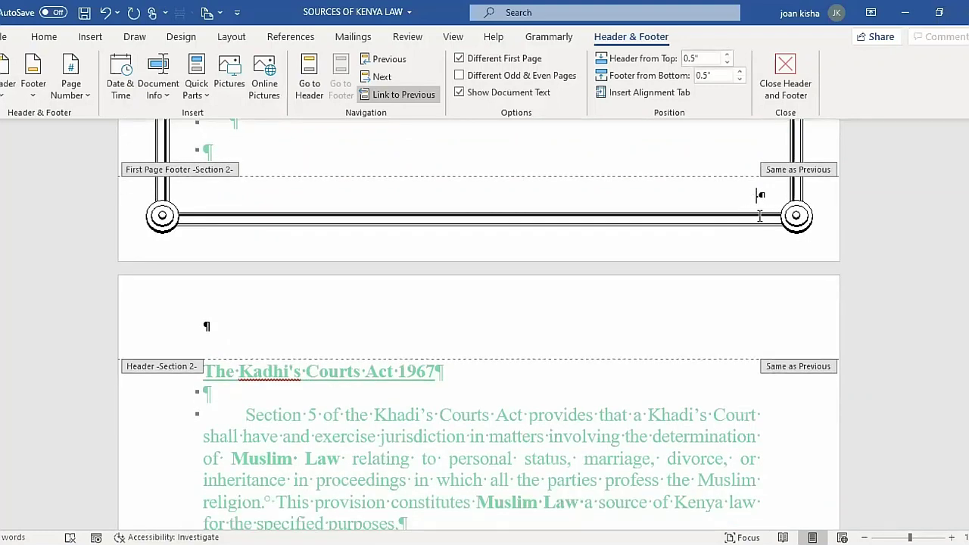
# Turn off Different First Page for Section 2 and unlink its footer from the previous section.
pyautogui.scroll(-15, 527, 364)
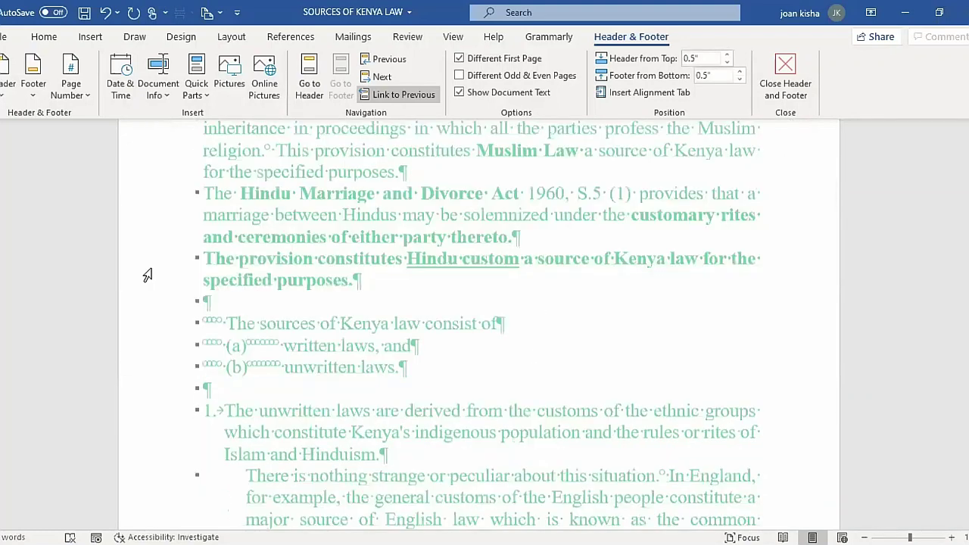
pyautogui.scroll(1, 606, 300)
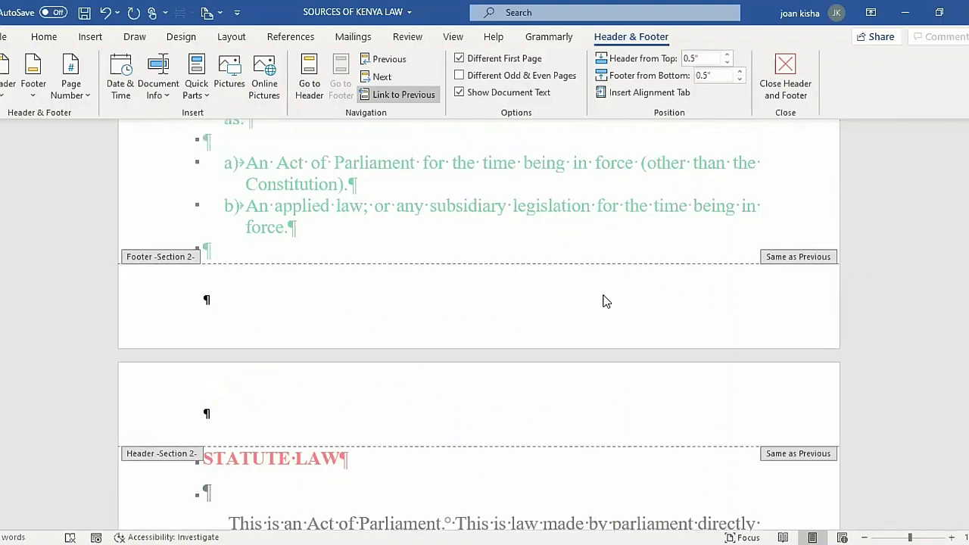
pyautogui.scroll(12, 605, 301)
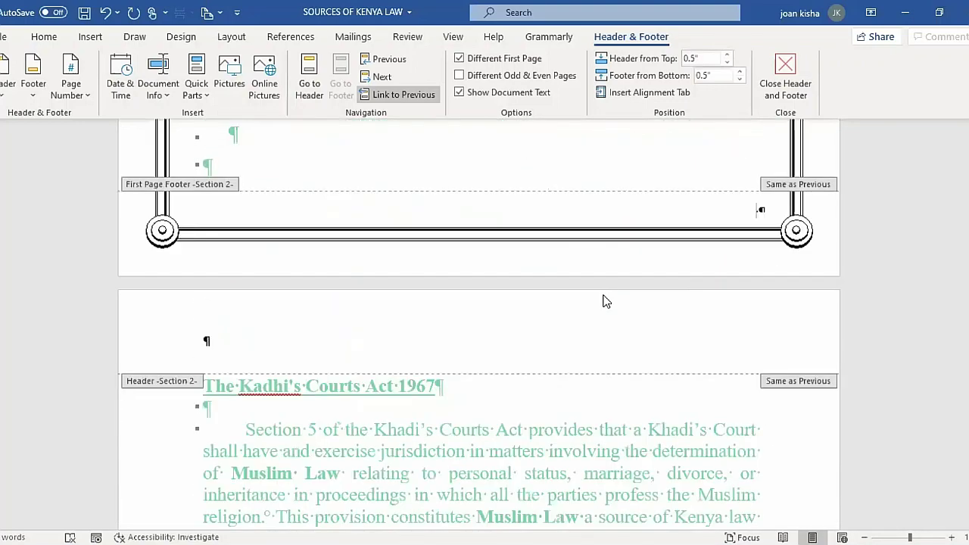
pyautogui.scroll(3, 606, 300)
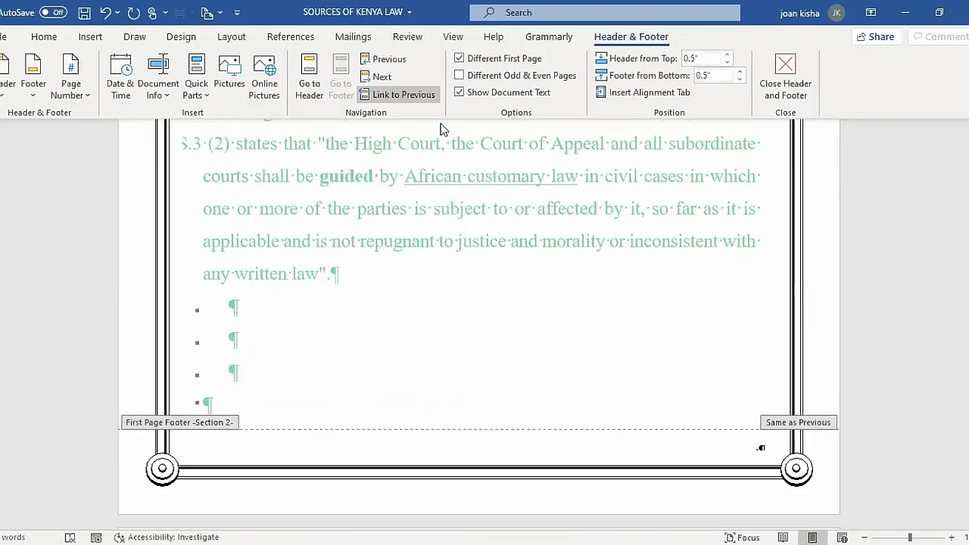
pyautogui.click(398, 95)
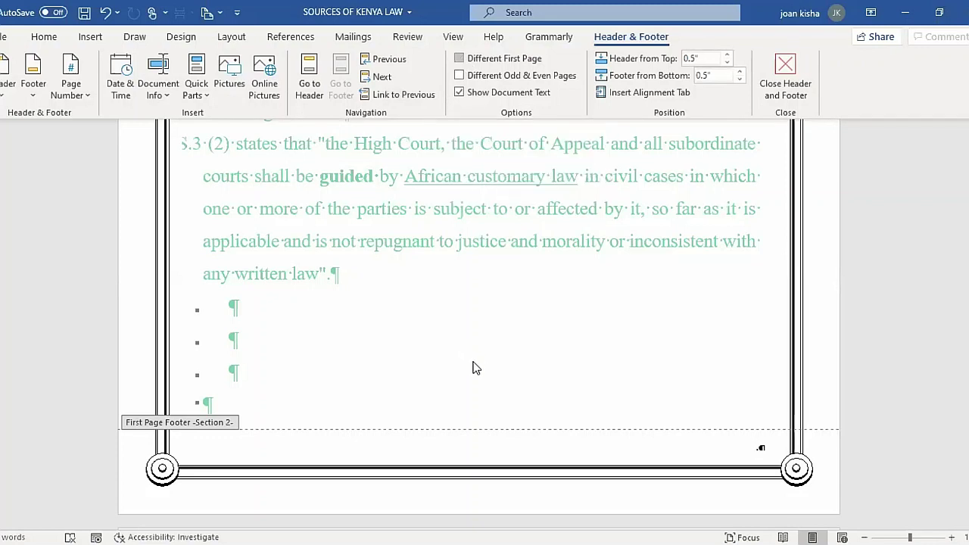
pyautogui.hotkey('ctrl', 'z')
pyautogui.scroll(-1, 480, 359)
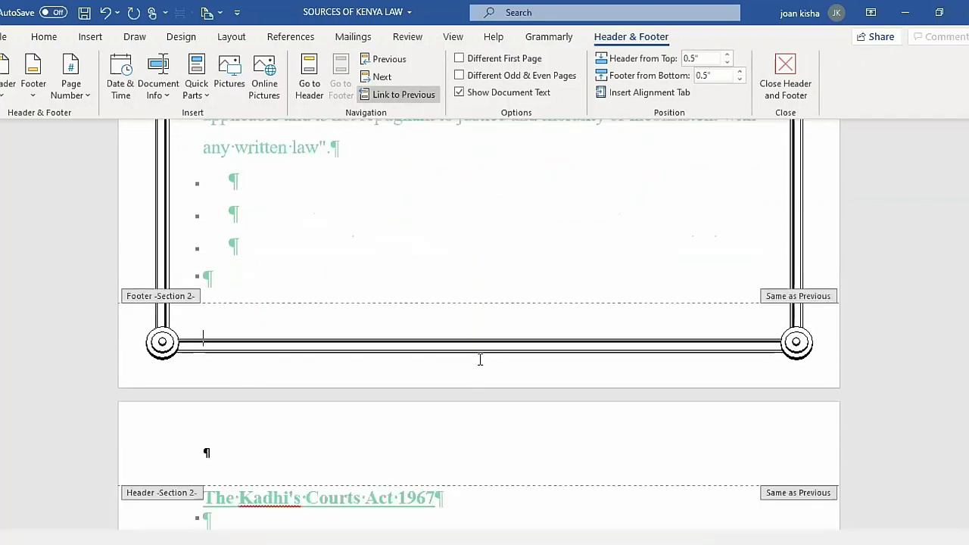
pyautogui.click(425, 96)
pyautogui.scroll(2, 477, 306)
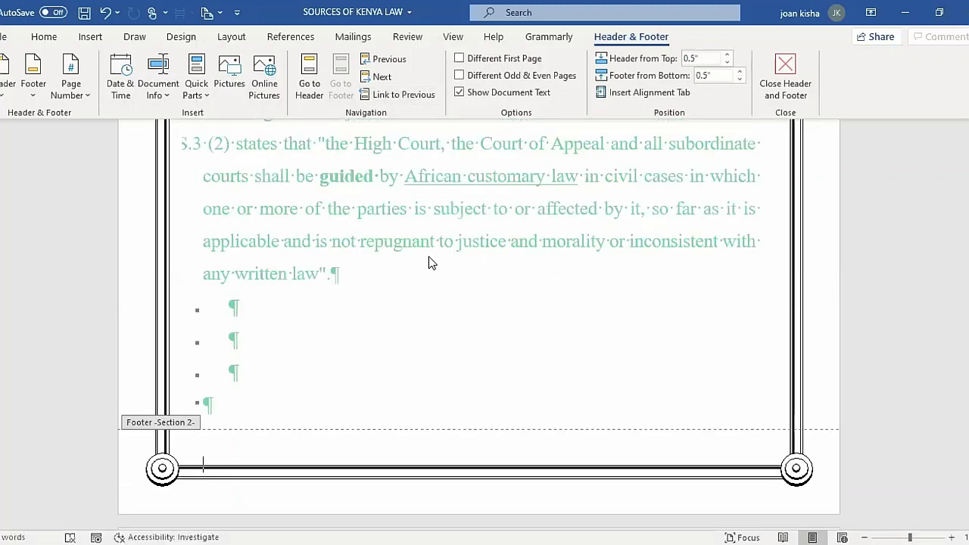
# Insert a Plain Number 3 page number at the bottom of the page in the unlinked Section 2 footer.
pyautogui.click(74, 93)
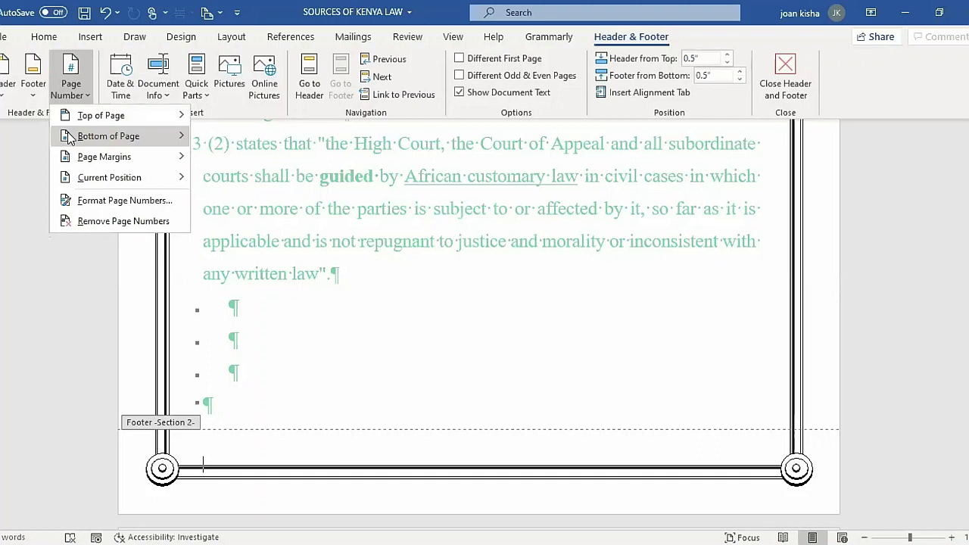
pyautogui.moveTo(151, 136)
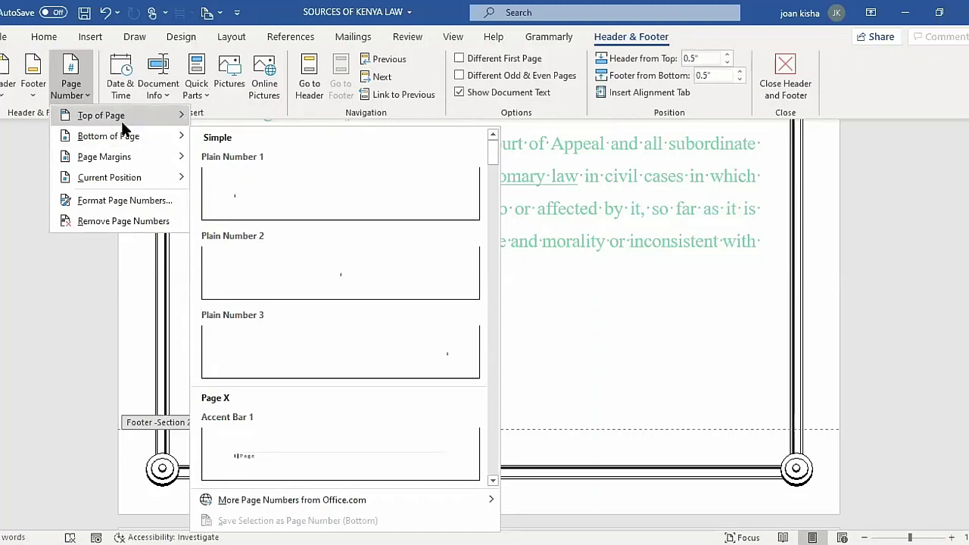
pyautogui.click(359, 339)
pyautogui.scroll(-3, 436, 312)
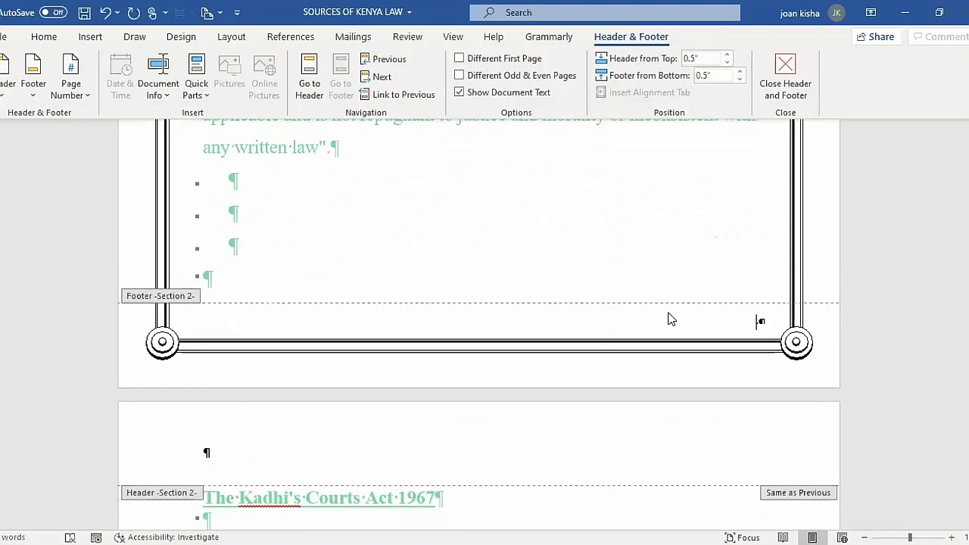
pyautogui.scroll(-2, 759, 237)
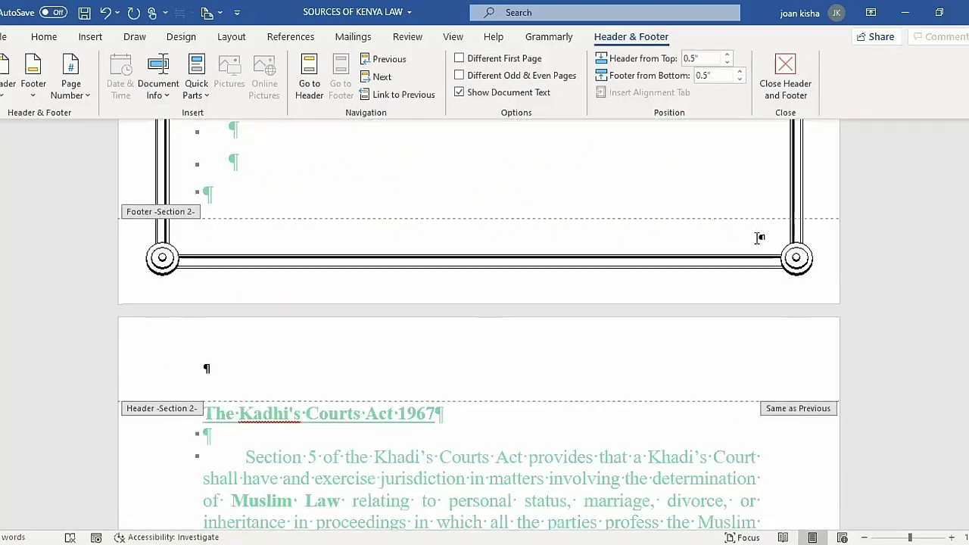
pyautogui.scroll(-10, 826, 293)
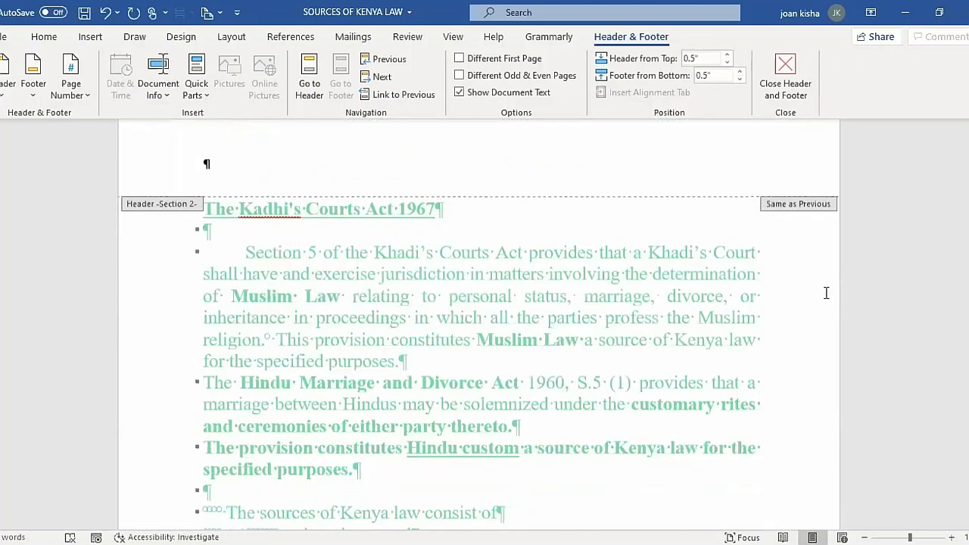
pyautogui.scroll(10, 606, 286)
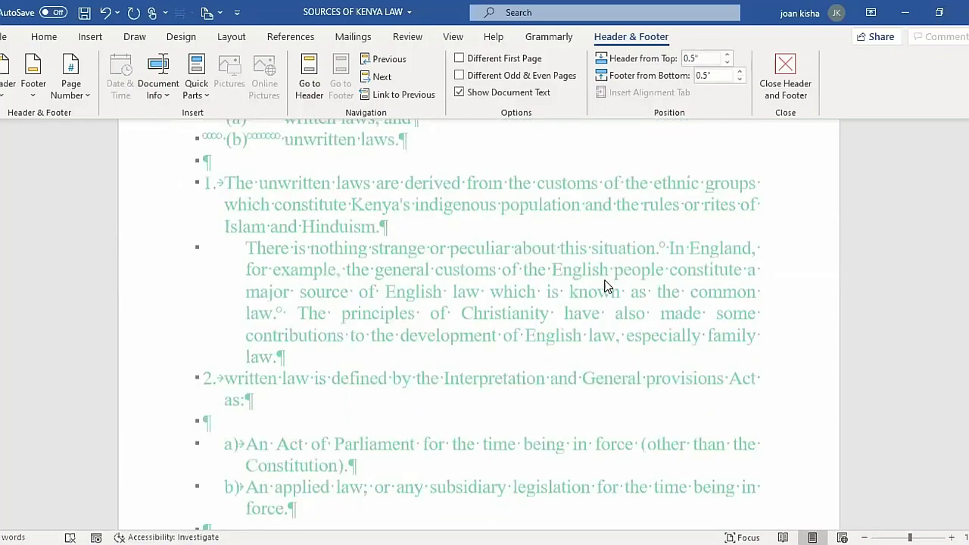
pyautogui.scroll(4, 755, 246)
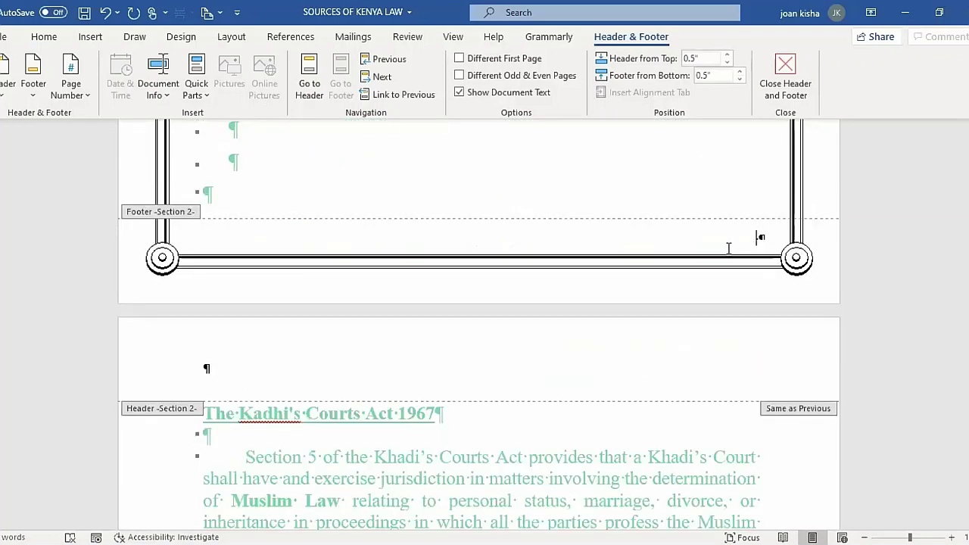
# Format the Section 2 page numbers as i, ii, iii and start them at i.
pyautogui.moveTo(766, 230); pyautogui.dragTo(732, 238)
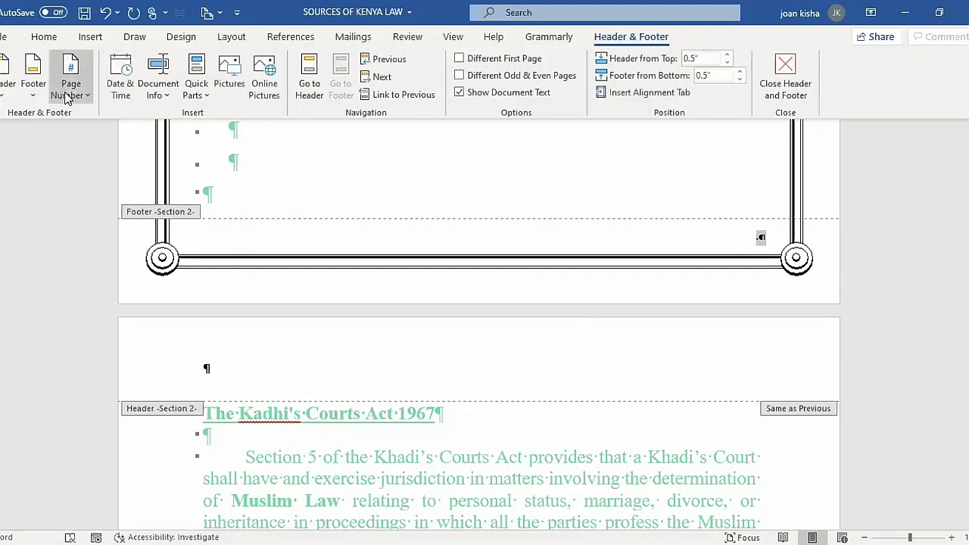
pyautogui.click(66, 97)
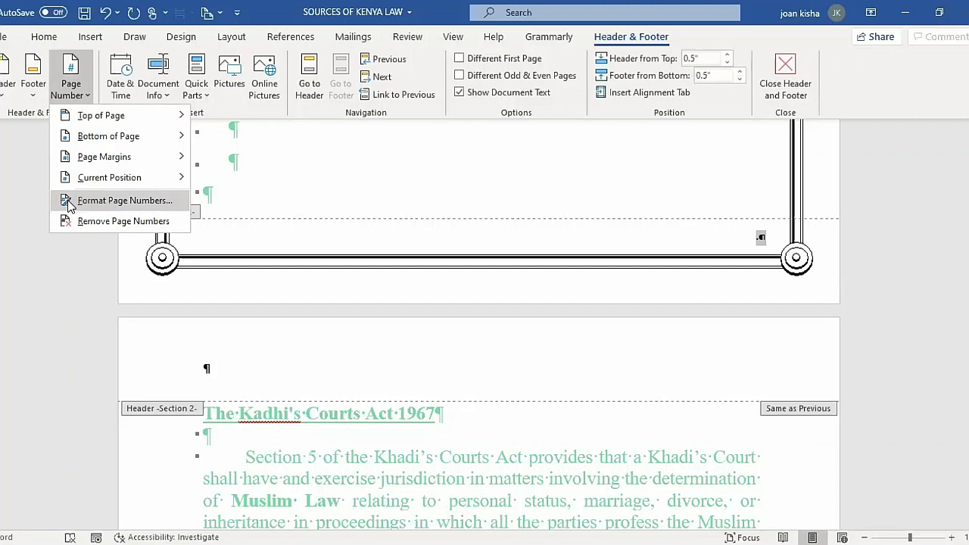
pyautogui.click(98, 201)
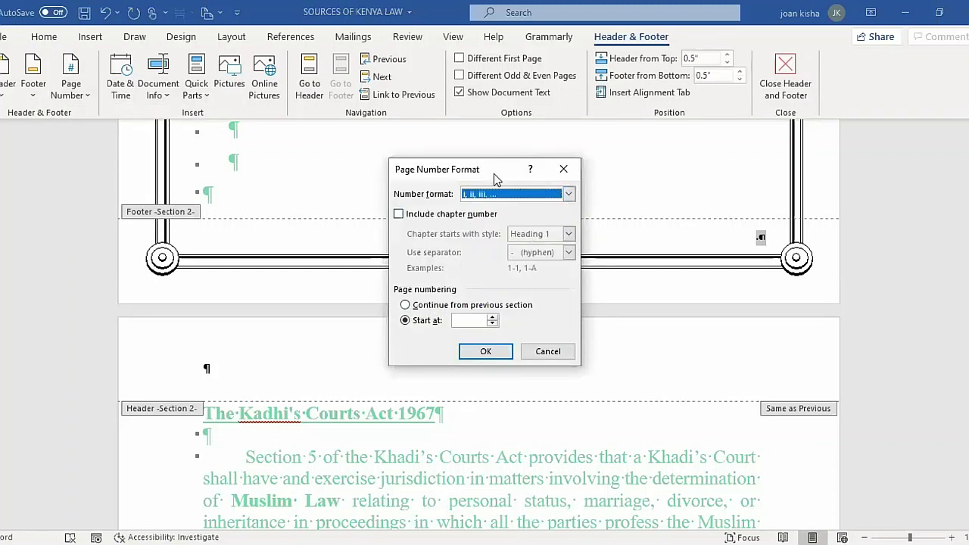
pyautogui.click(406, 321)
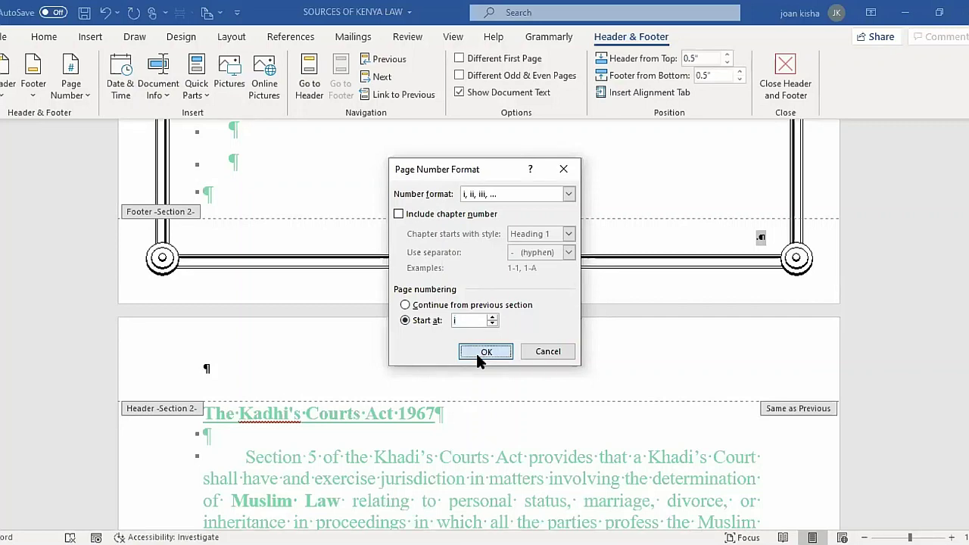
pyautogui.click(476, 353)
# Check the page numbers in the Section 2 footers from the Judicature Act page through the Statute Law pages.
pyautogui.scroll(-6, 750, 361)
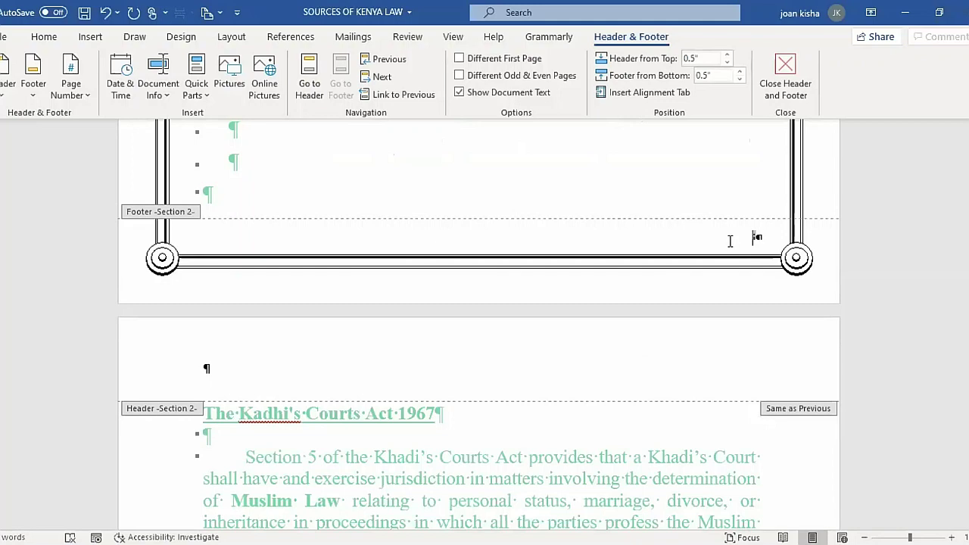
pyautogui.scroll(9, 529, 254)
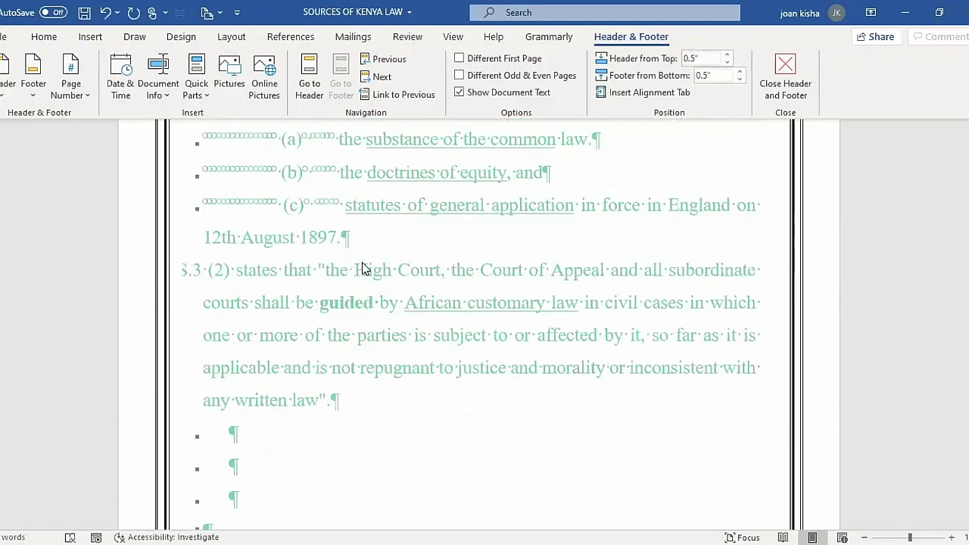
pyautogui.scroll(-5, 392, 392)
pyautogui.scroll(-10, 458, 391)
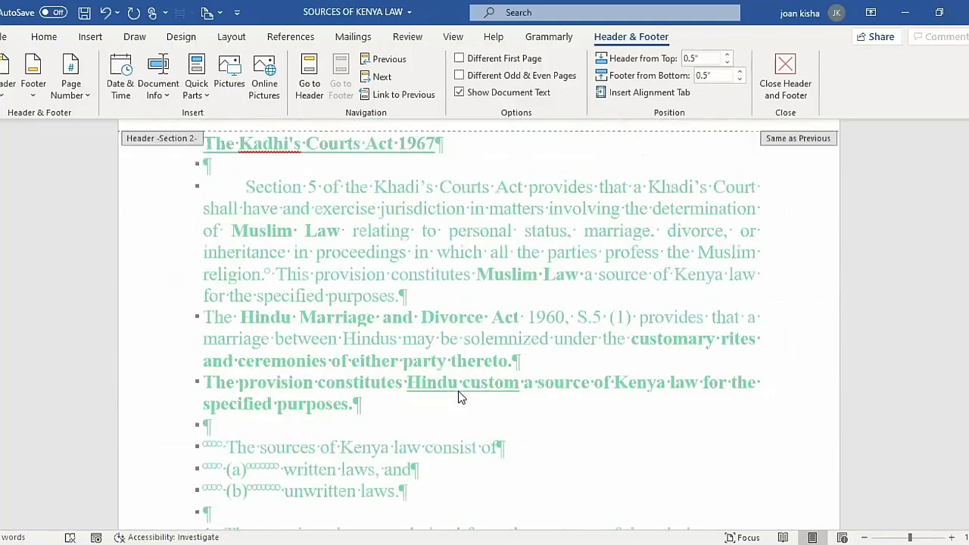
pyautogui.scroll(14, 454, 392)
pyautogui.scroll(-4, 450, 395)
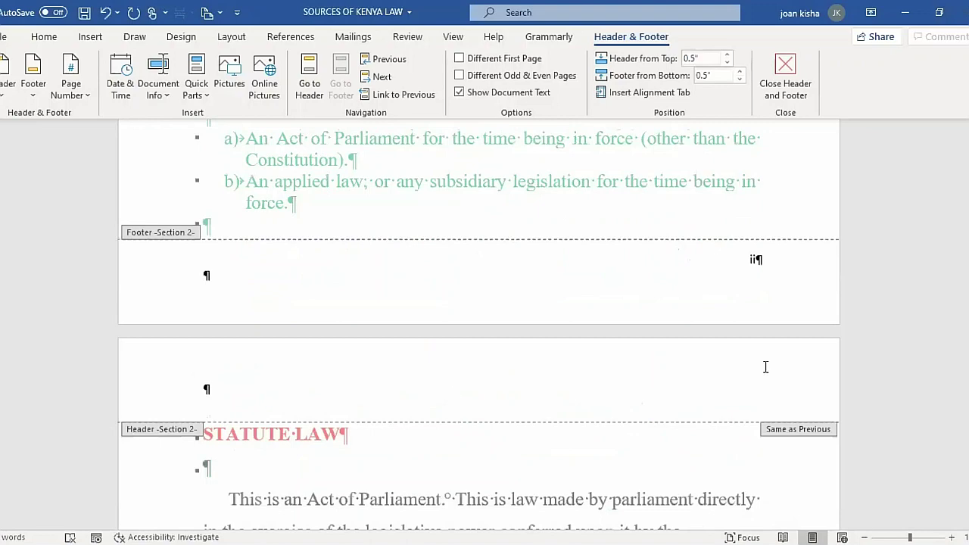
pyautogui.scroll(2, 759, 365)
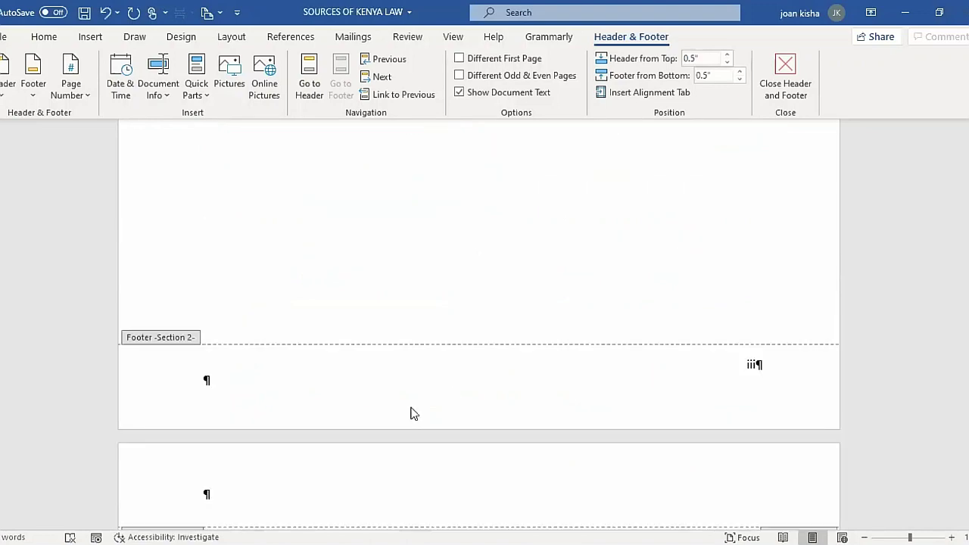
pyautogui.scroll(6, 411, 411)
pyautogui.scroll(-2, 414, 408)
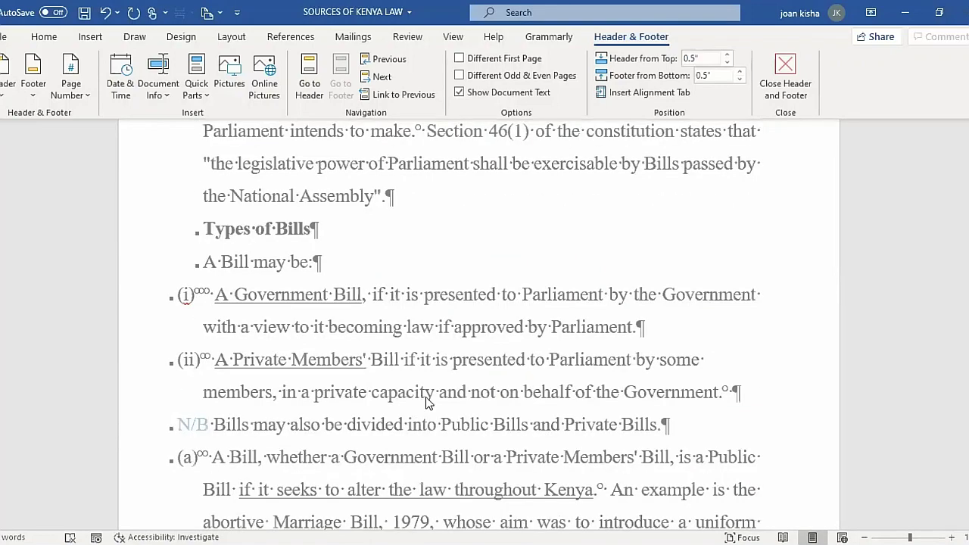
pyautogui.scroll(-3, 424, 401)
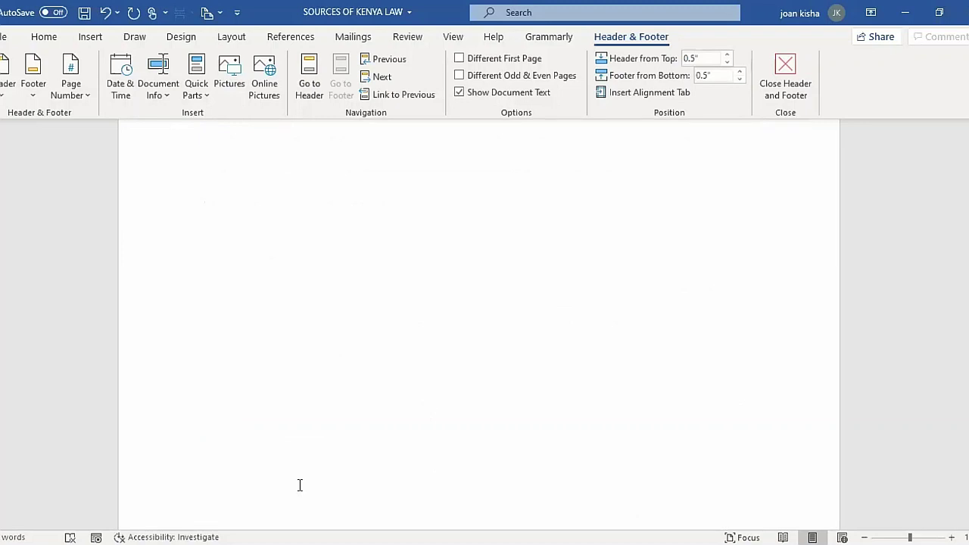
pyautogui.scroll(-3, 216, 227)
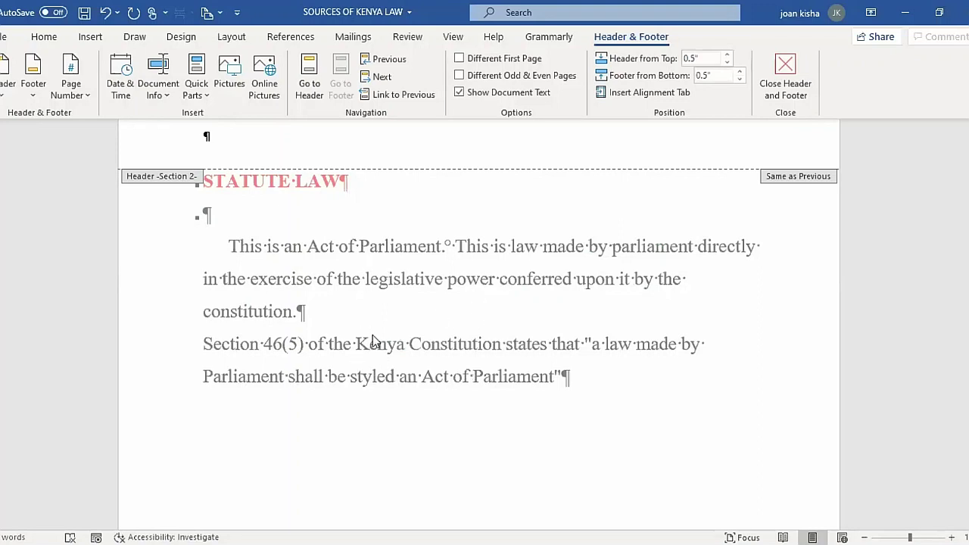
# Close the footer and insert a Next Page section break directly before the "STATUTE LAW" heading.
pyautogui.click(785, 90)
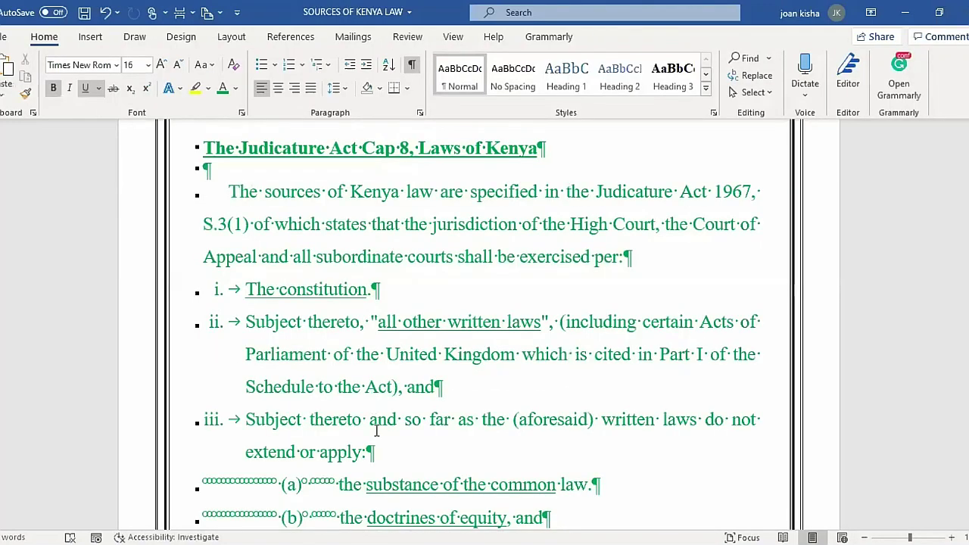
pyautogui.scroll(20, 374, 409)
pyautogui.click(202, 229)
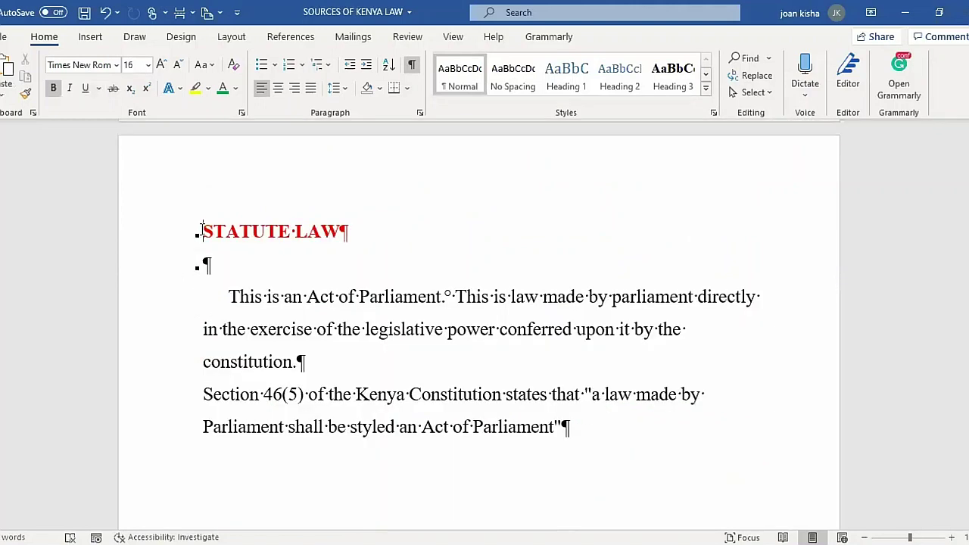
pyautogui.click(235, 42)
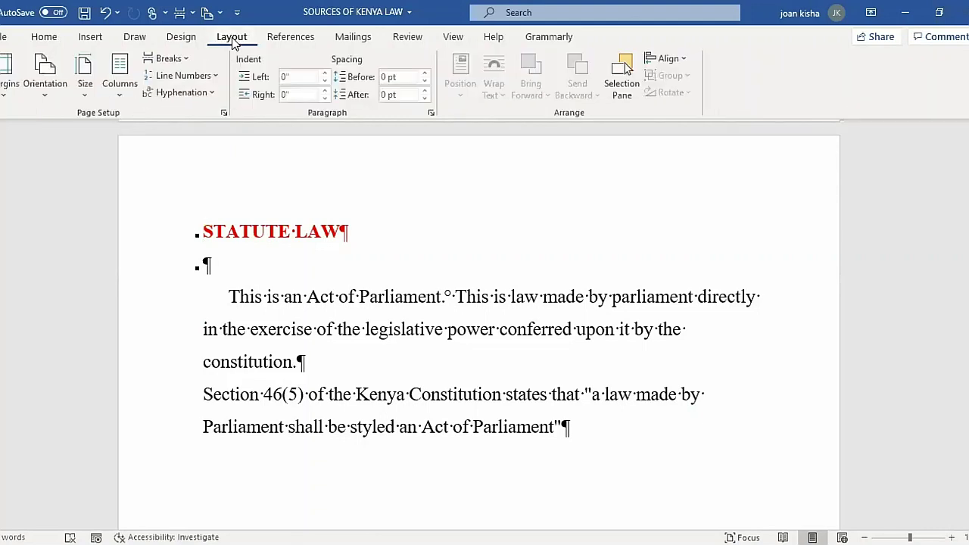
pyautogui.click(166, 59)
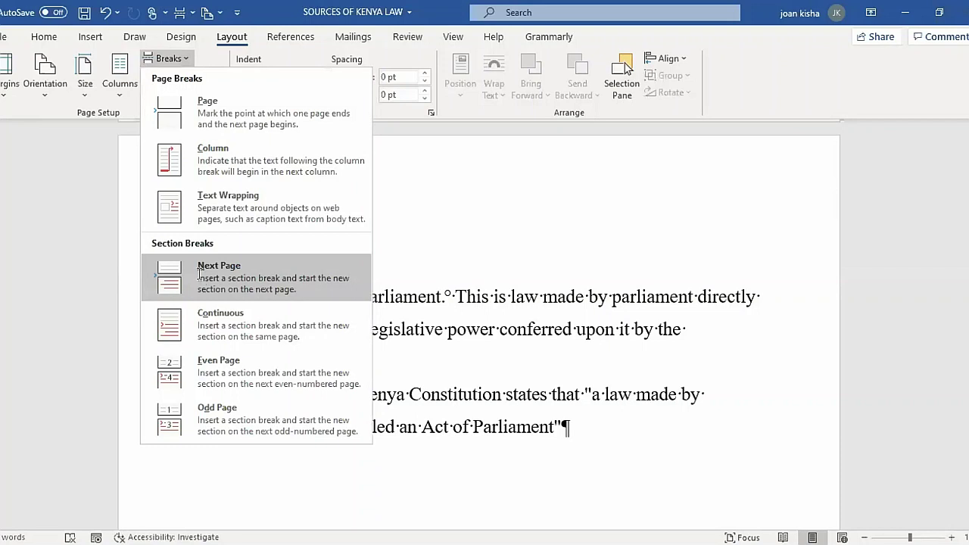
pyautogui.click(200, 282)
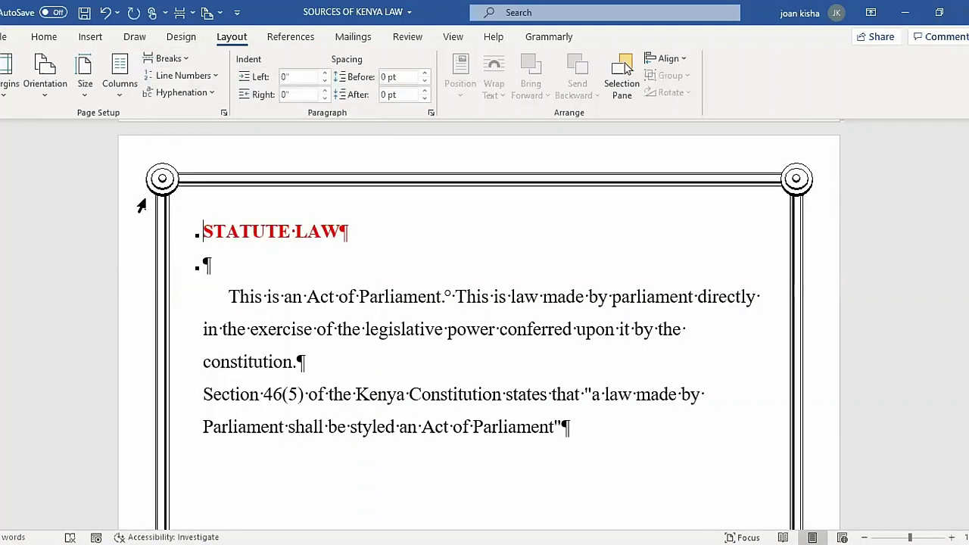
# Add a Plain Number 3 page number at the bottom of the Statute Law page in Section 3.
pyautogui.click(96, 44)
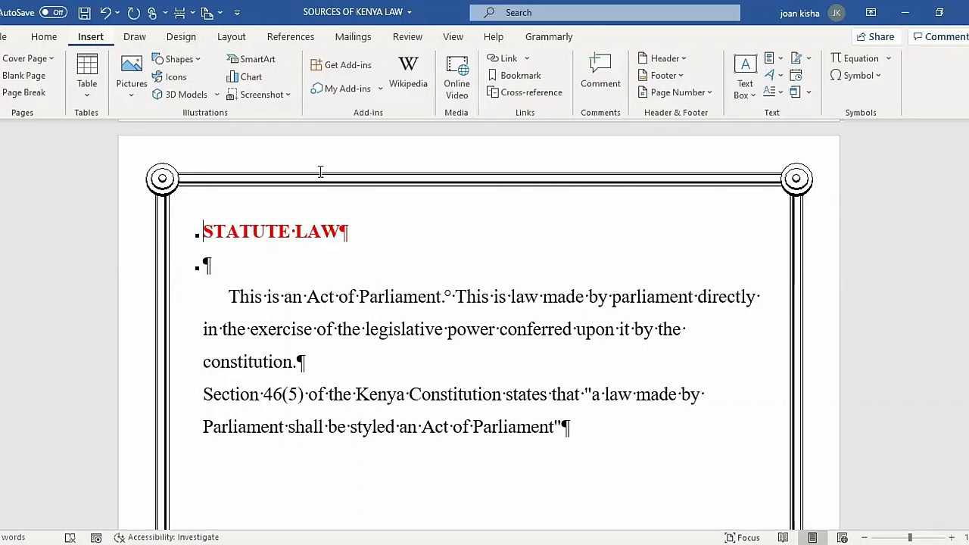
pyautogui.click(683, 92)
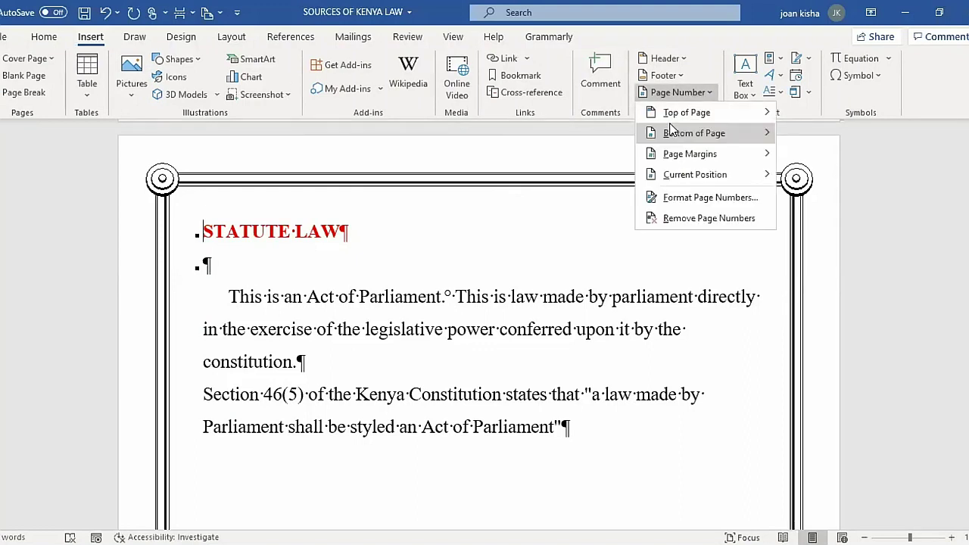
pyautogui.moveTo(670, 130)
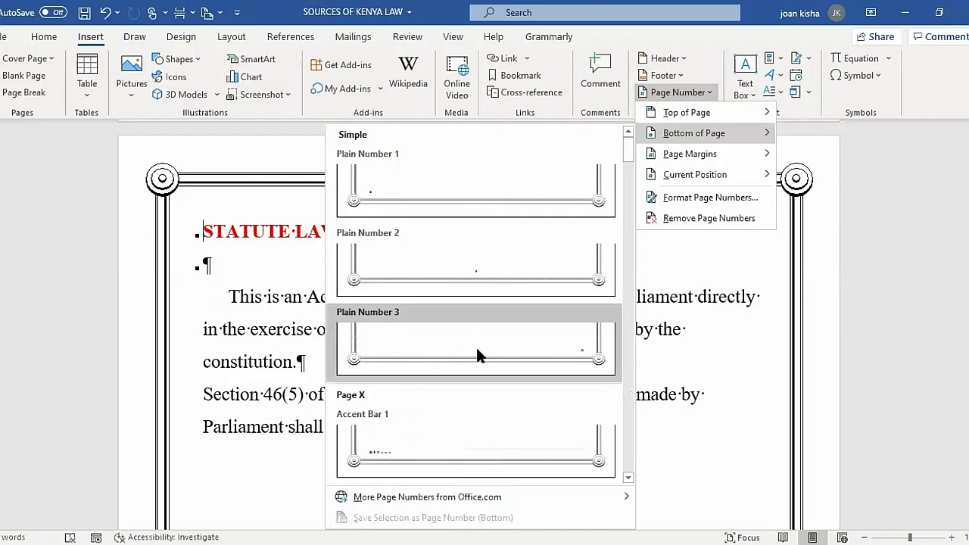
pyautogui.click(356, 327)
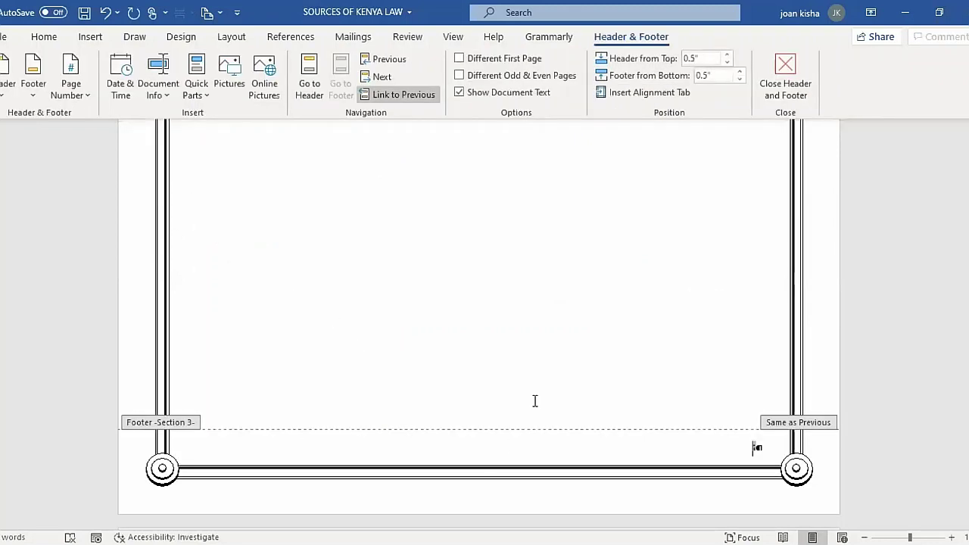
# Format the Section 3 page numbers as 1, 2, 3 starting at 1, and close the footer.
pyautogui.scroll(-3, 671, 300)
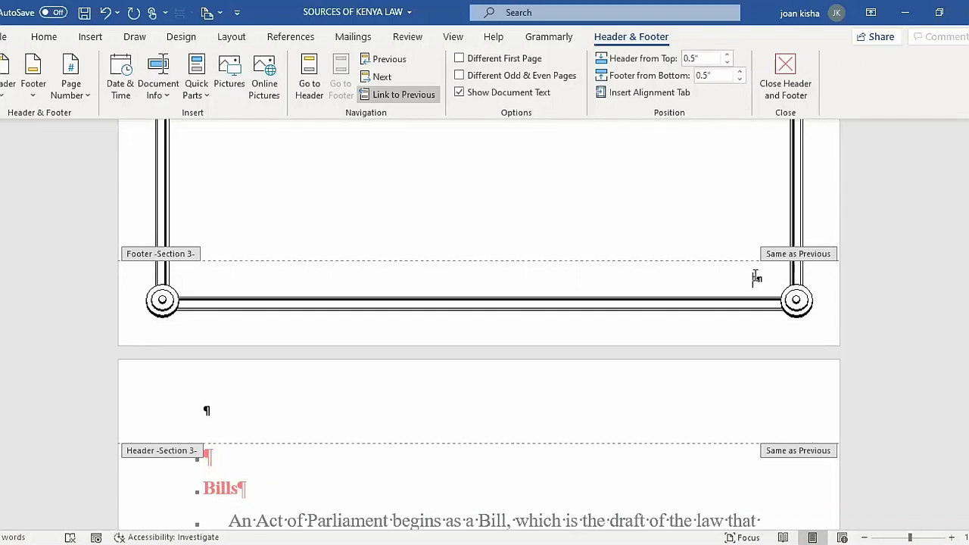
pyautogui.moveTo(754, 276); pyautogui.dragTo(714, 279)
pyautogui.click(78, 96)
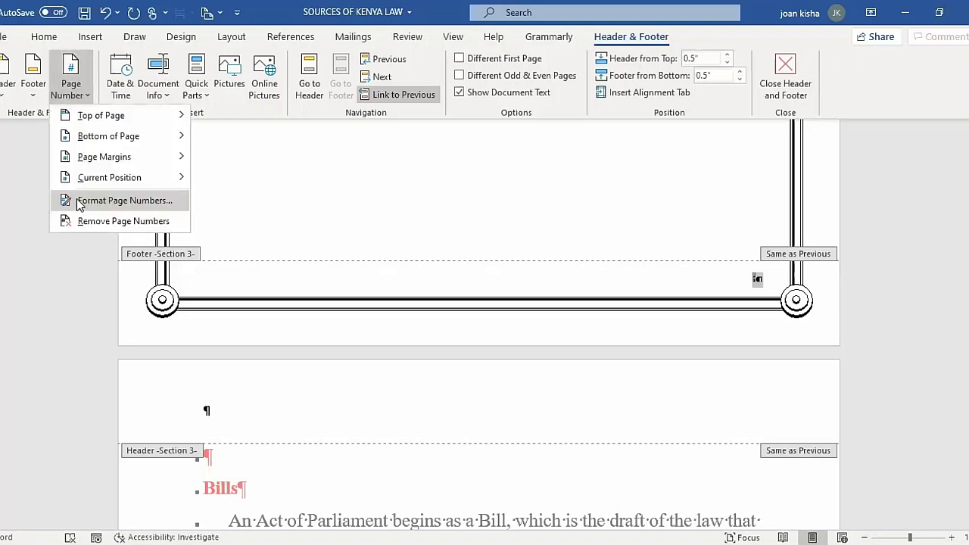
pyautogui.click(161, 200)
pyautogui.click(546, 195)
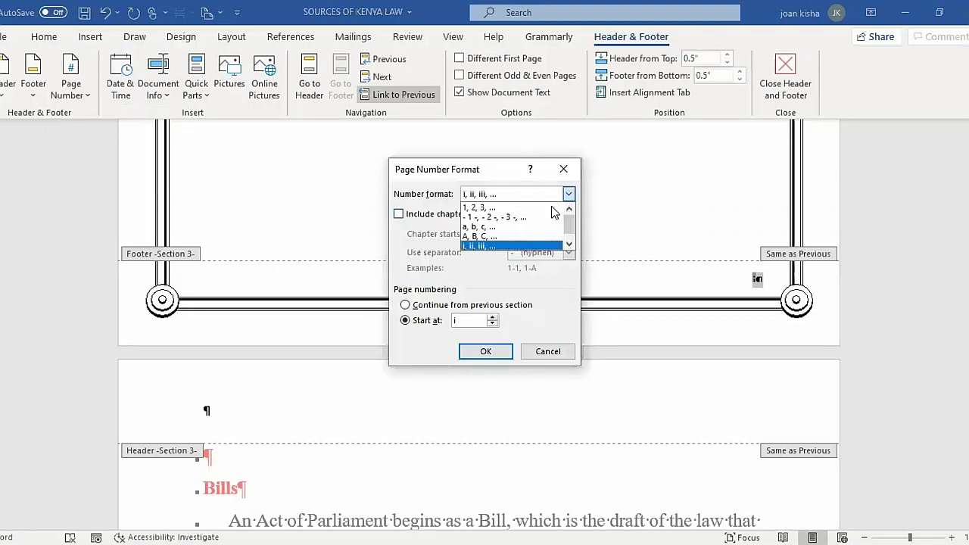
pyautogui.click(502, 210)
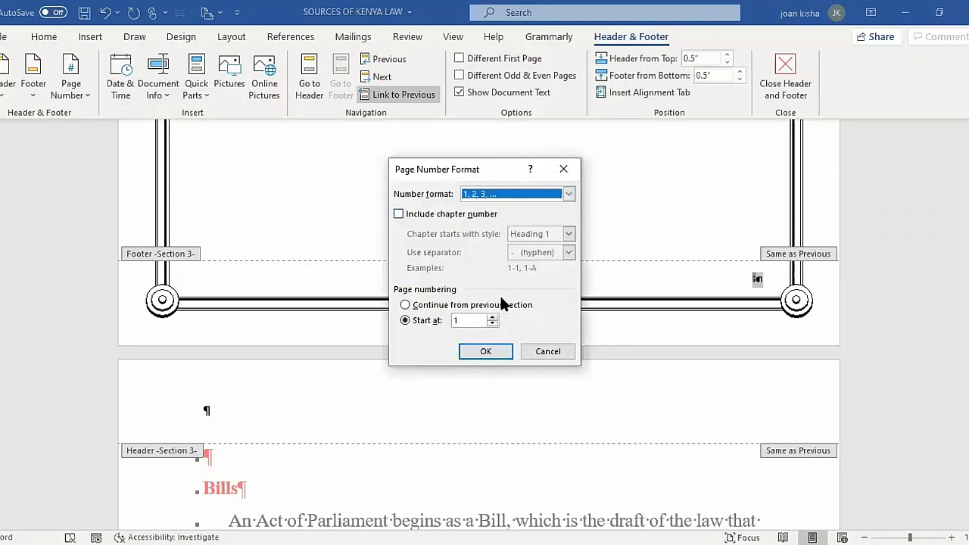
pyautogui.click(486, 353)
pyautogui.scroll(-5, 470, 295)
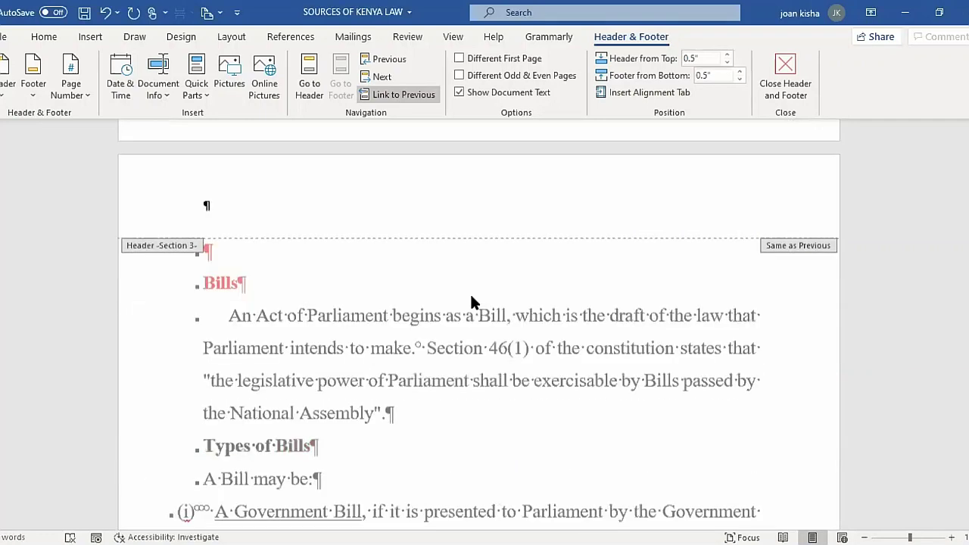
pyautogui.scroll(-2, 470, 292)
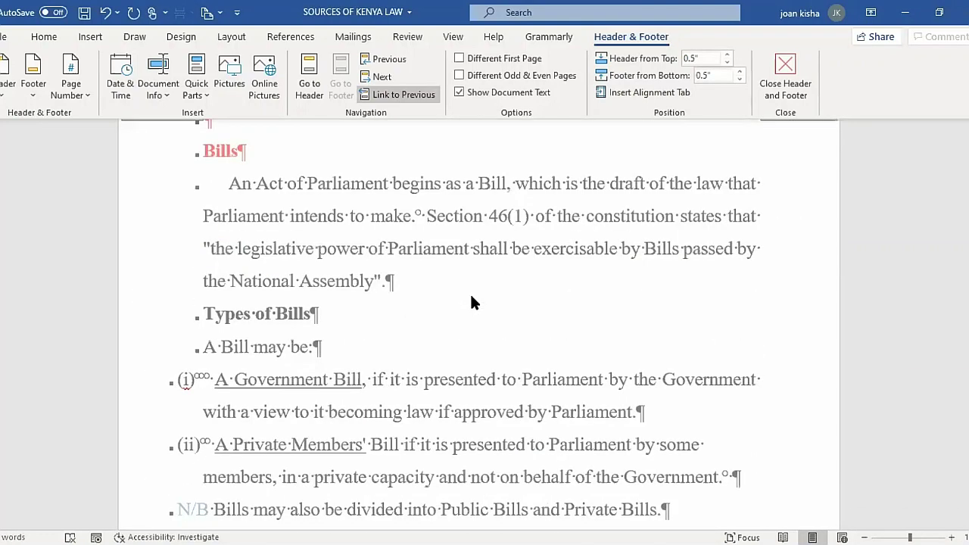
pyautogui.click(768, 95)
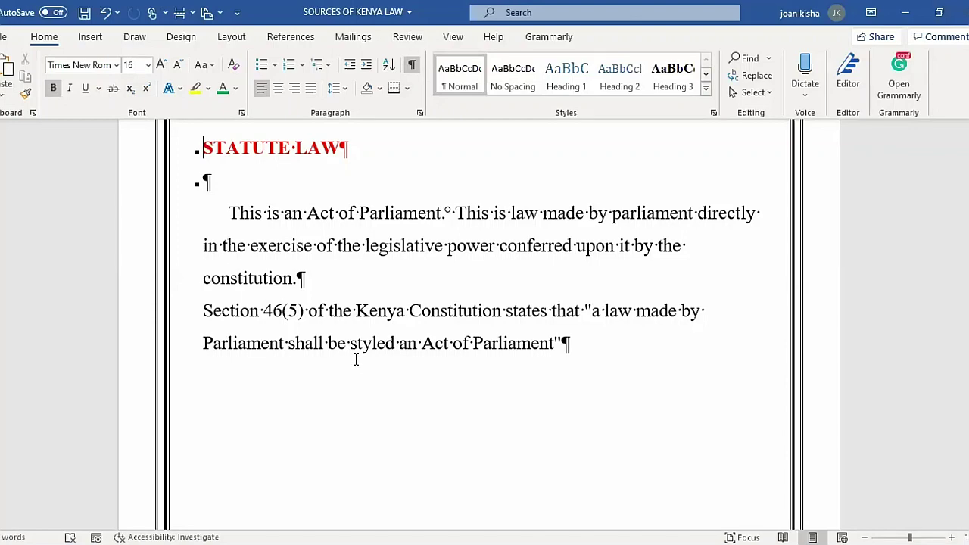
# Remove the page number from the cover page's first-page footer in Section 1 and close the footer.
pyautogui.scroll(3, 356, 360)
pyautogui.scroll(3, 356, 360)
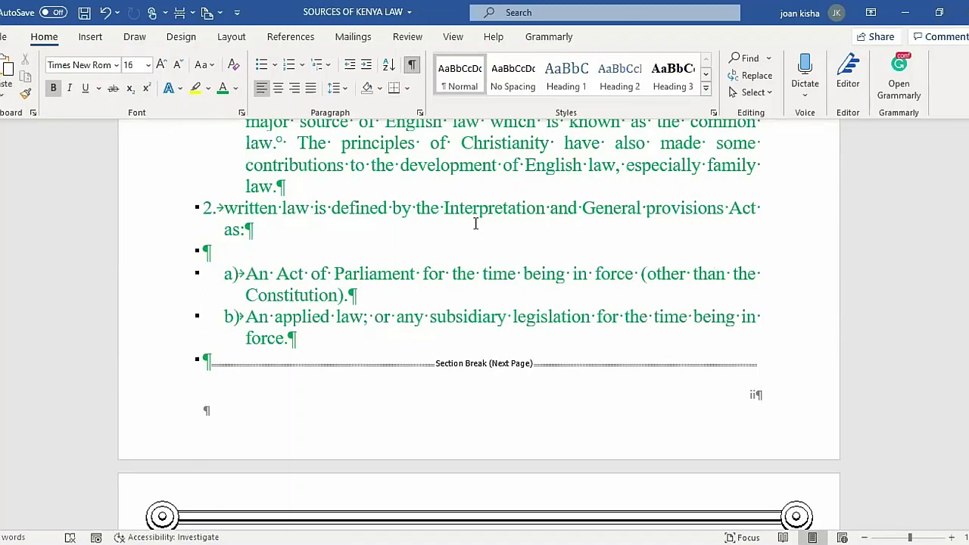
pyautogui.scroll(3, 476, 221)
pyautogui.scroll(5, 476, 221)
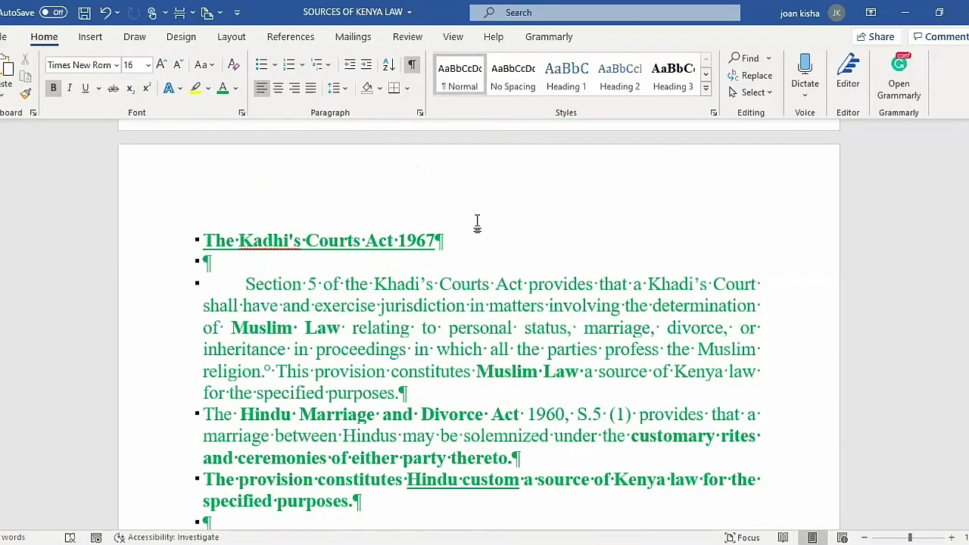
pyautogui.scroll(10, 476, 222)
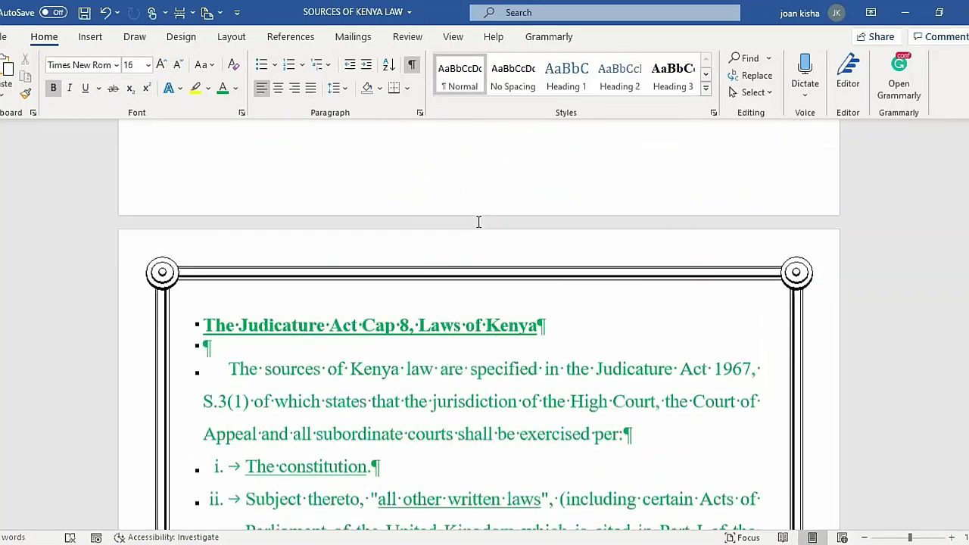
pyautogui.scroll(8, 478, 221)
pyautogui.scroll(1, 478, 221)
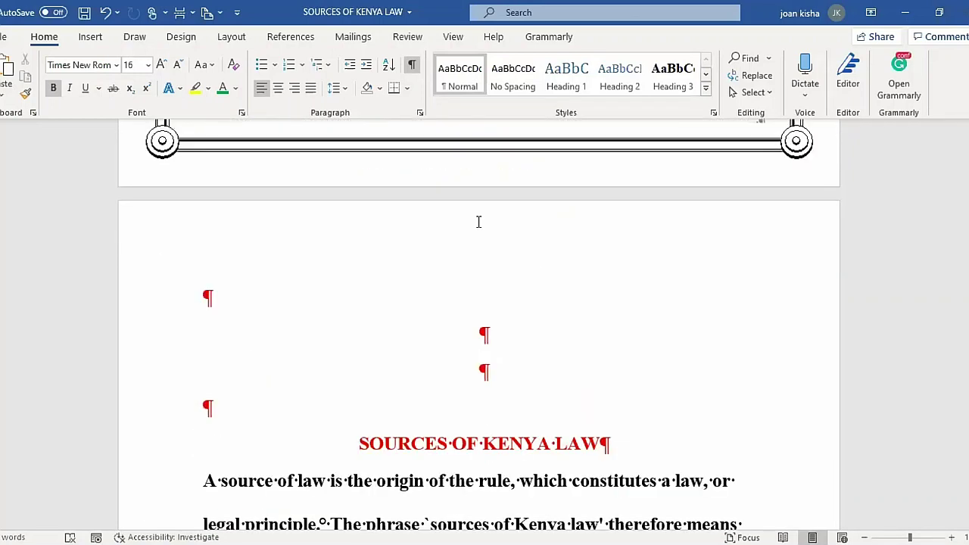
pyautogui.scroll(7, 478, 221)
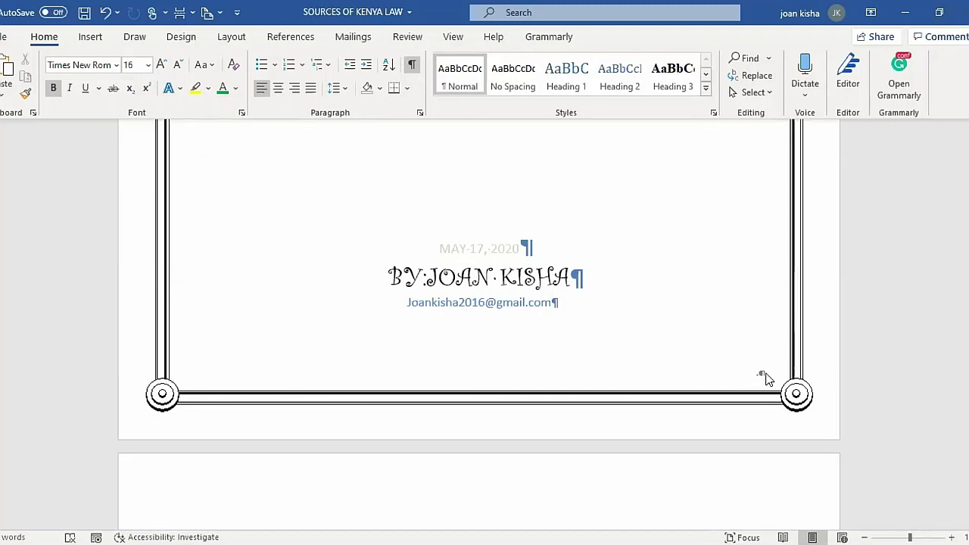
pyautogui.doubleClick(761, 372)
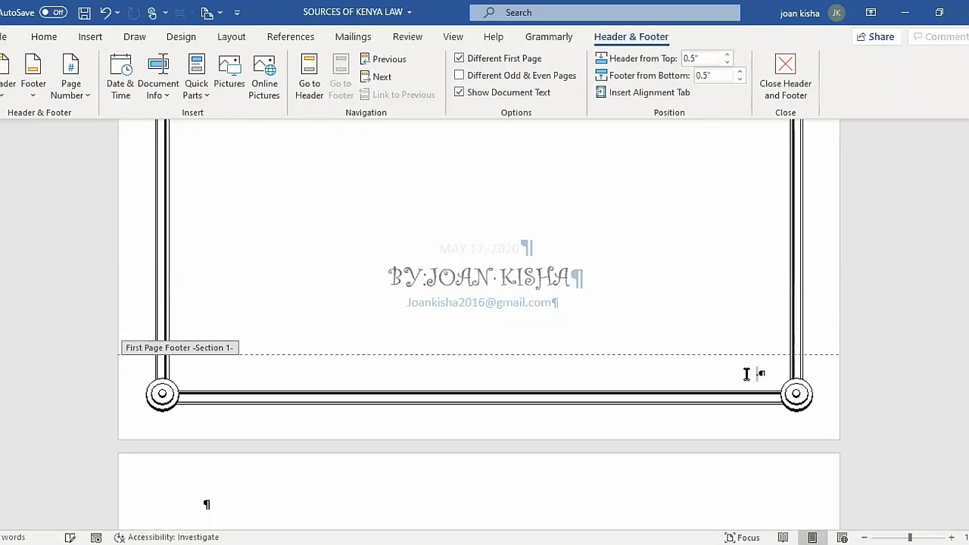
pyautogui.click(71, 89)
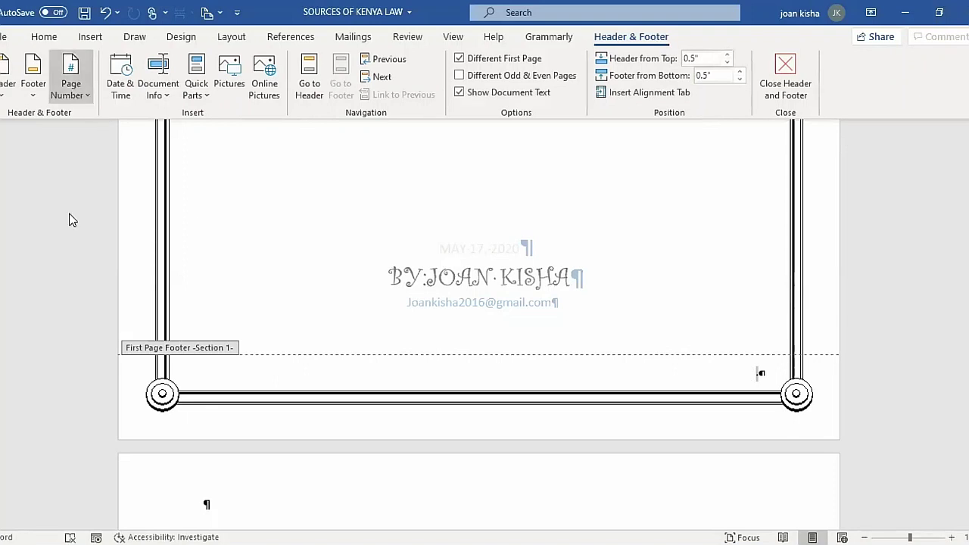
pyautogui.click(170, 221)
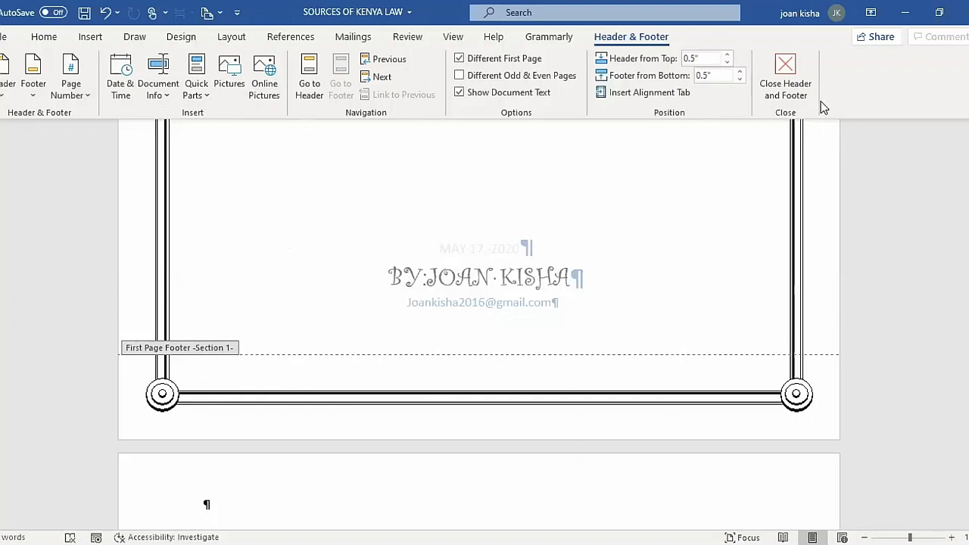
pyautogui.click(791, 83)
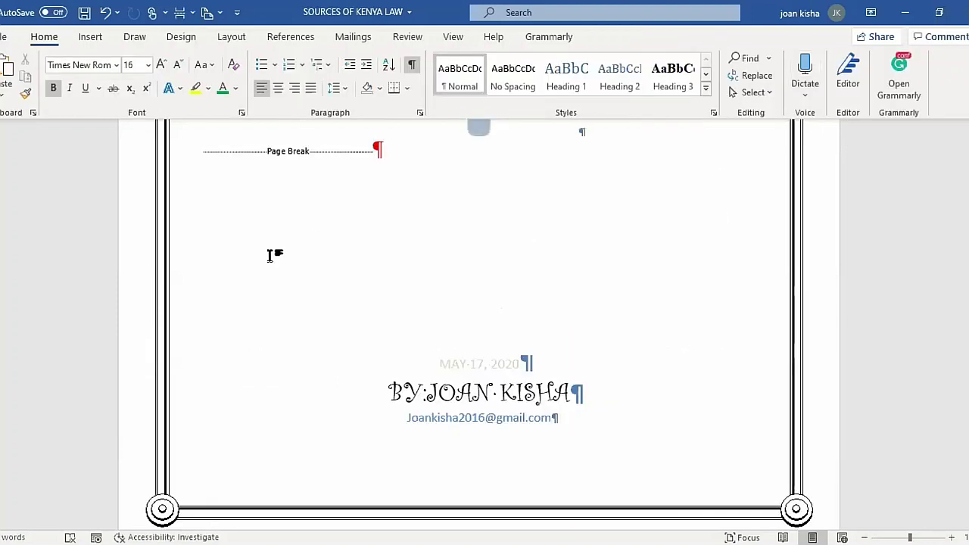
# Hide the paragraph marks and other formatting symbols, and return to the start of the cover page.
pyautogui.scroll(3, 268, 248)
pyautogui.scroll(3, 267, 247)
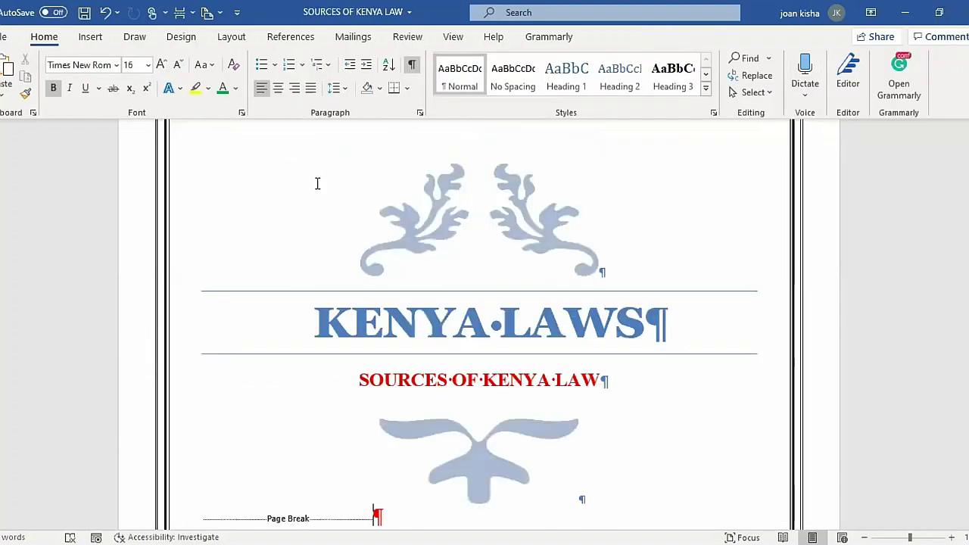
pyautogui.click(413, 68)
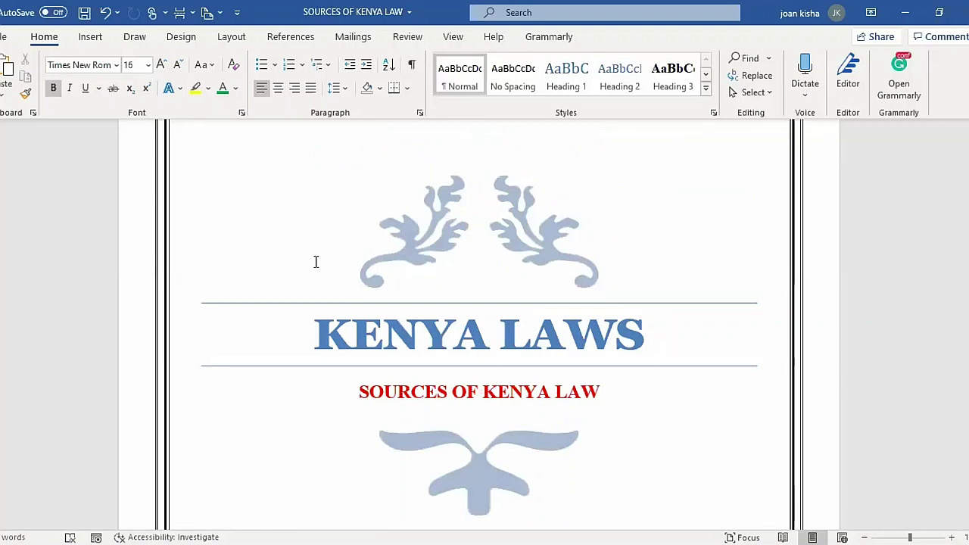
pyautogui.scroll(3, 312, 255)
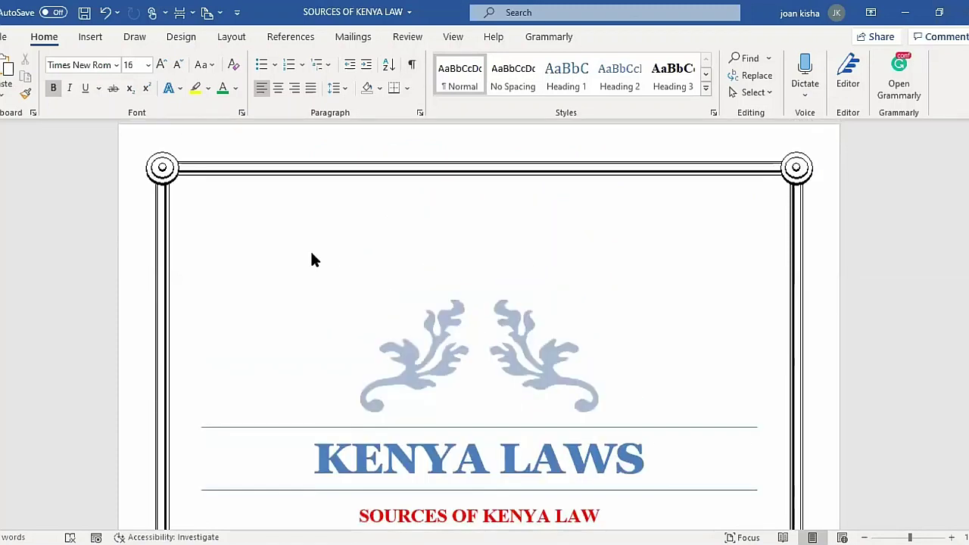